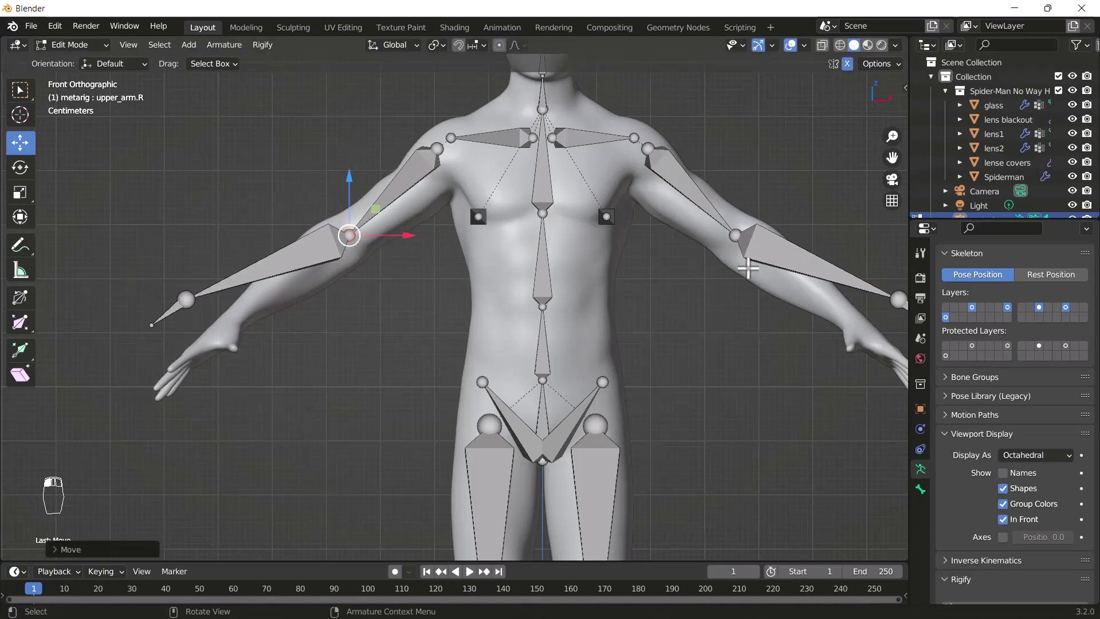
Move the right arm joints into the model's arm, checking from the side and top views
{"action": "left_click", "coordinate": [238, 315]}
{"action": "key", "text": "g"}
{"action": "left_click", "coordinate": [239, 314]}
{"action": "scroll", "coordinate": [483, 148], "scroll_direction": "down", "scroll_amount": 9}
{"action": "key", "text": "grave"}
{"action": "middle_click_drag", "start_coordinate": [483, 147], "coordinate": [324, 203]}
{"action": "key", "text": "grave"}
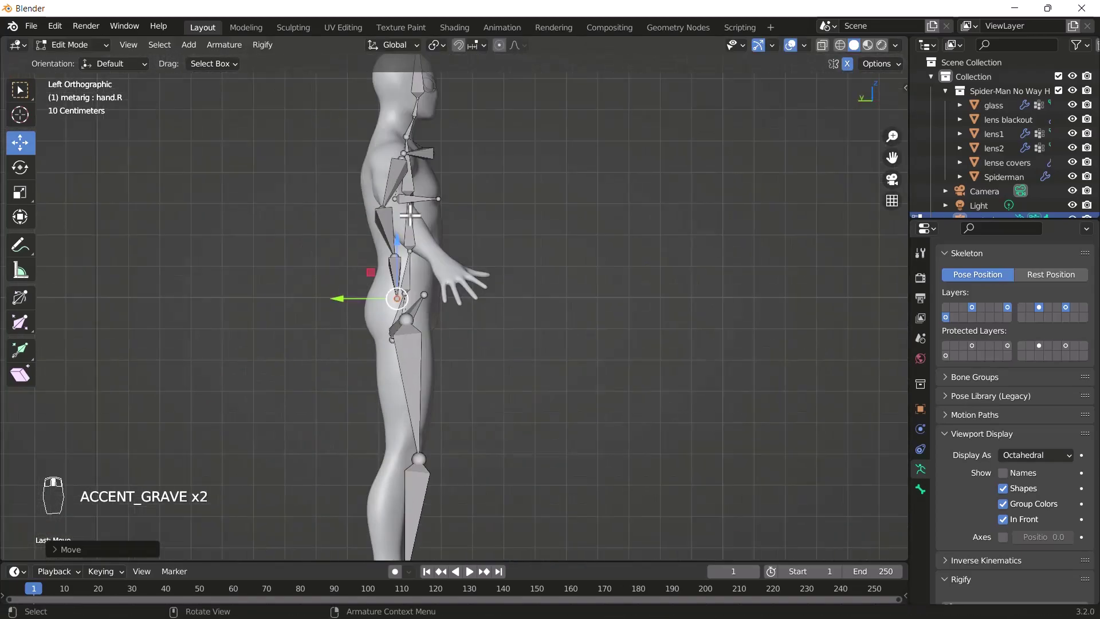
{"action": "scroll", "coordinate": [458, 286], "scroll_direction": "up", "scroll_amount": 8}
{"action": "key", "text": "grave"}
{"action": "left_click", "coordinate": [548, 247]}
{"action": "scroll", "coordinate": [684, 75], "scroll_direction": "down", "scroll_amount": 2}
{"action": "left_click", "coordinate": [433, 186]}
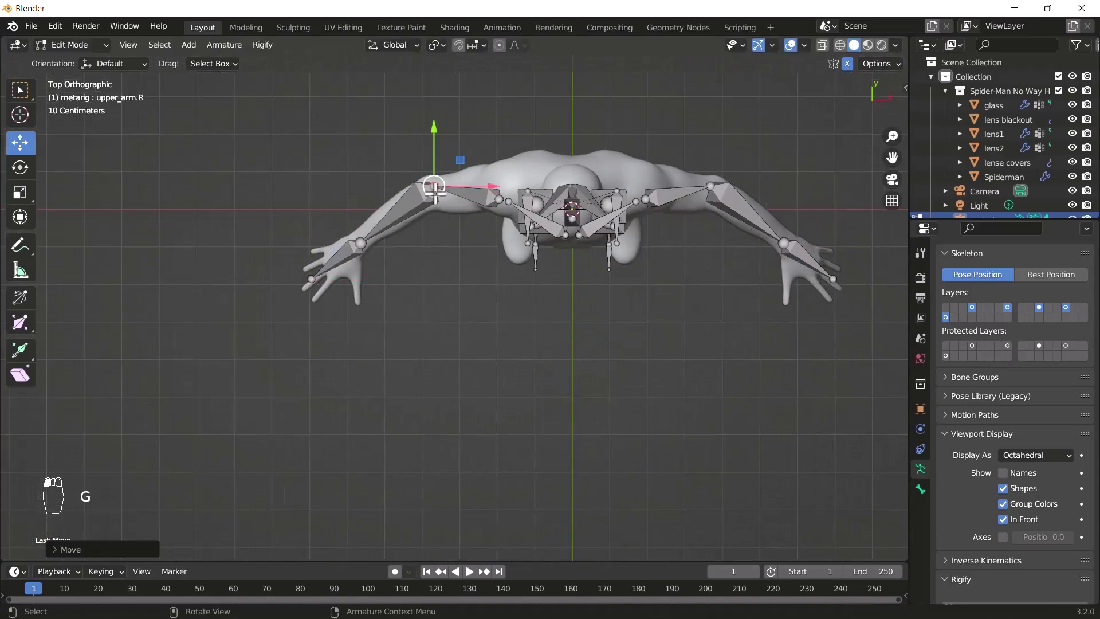
{"action": "left_click", "coordinate": [360, 236]}
Move the foot bones into the model's feet from the left and front views, then leave Edit Mode
{"action": "left_click_drag", "start_coordinate": [510, 163], "coordinate": [633, 261]}
{"action": "key", "text": "grave"}
{"action": "left_click", "coordinate": [459, 354]}
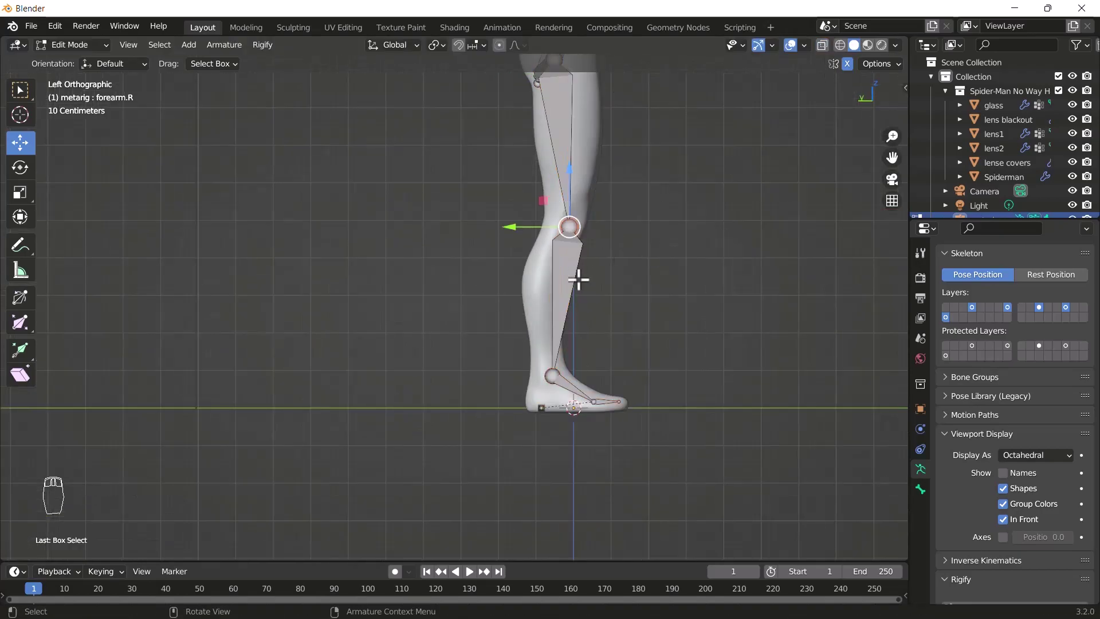
{"action": "key", "text": "g"}
{"action": "left_click", "coordinate": [540, 395]}
{"action": "key", "text": "grave"}
{"action": "left_click", "coordinate": [588, 302]}
{"action": "scroll", "coordinate": [560, 368], "scroll_direction": "up", "scroll_amount": 3}
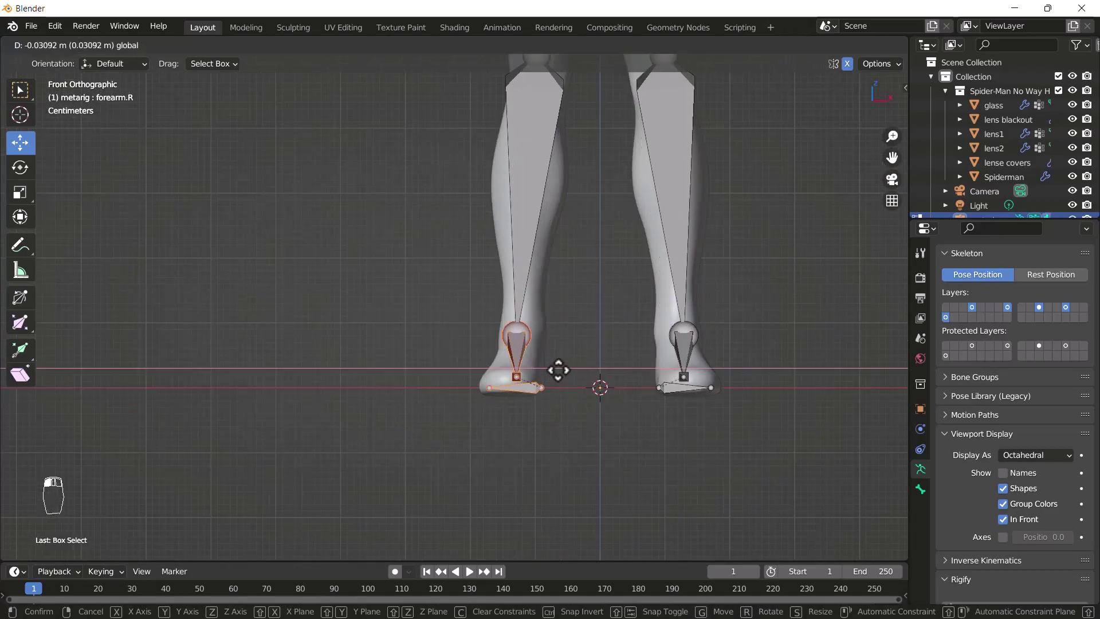
{"action": "scroll", "coordinate": [559, 221], "scroll_direction": "down", "scroll_amount": 6}
{"action": "left_click", "coordinate": [70, 45]}
{"action": "left_click", "coordinate": [66, 59]}
{"action": "key", "text": "Tab"}
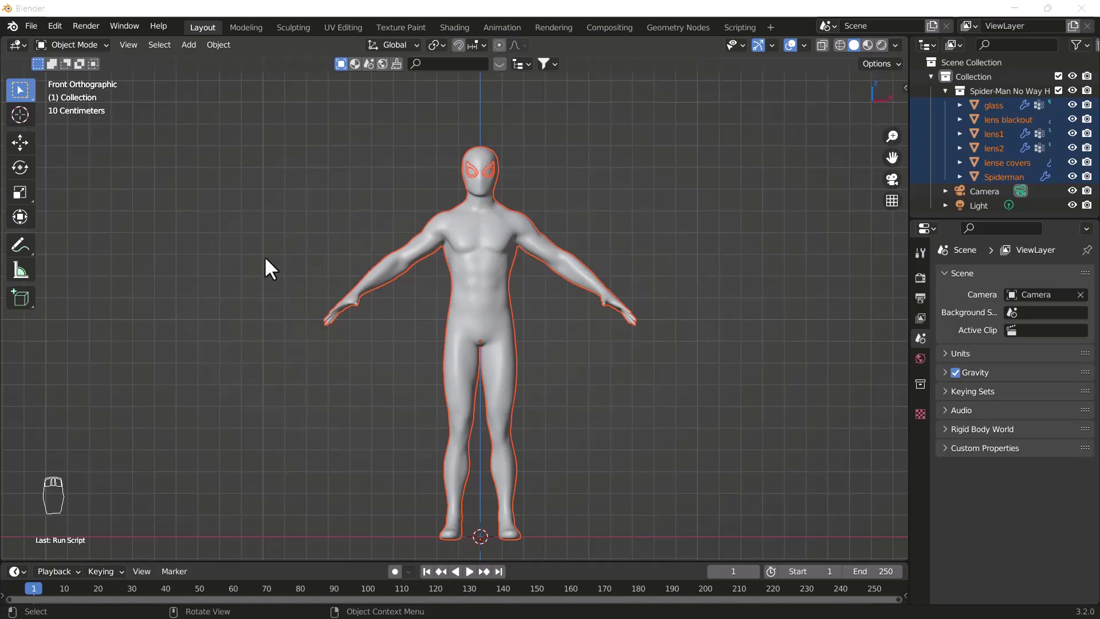
Deselect everything in the scene and bring up Edit > Preferences
{"action": "left_click", "coordinate": [266, 240]}
{"action": "key", "text": "shift+a"}
{"action": "mouse_move", "coordinate": [267, 244]}
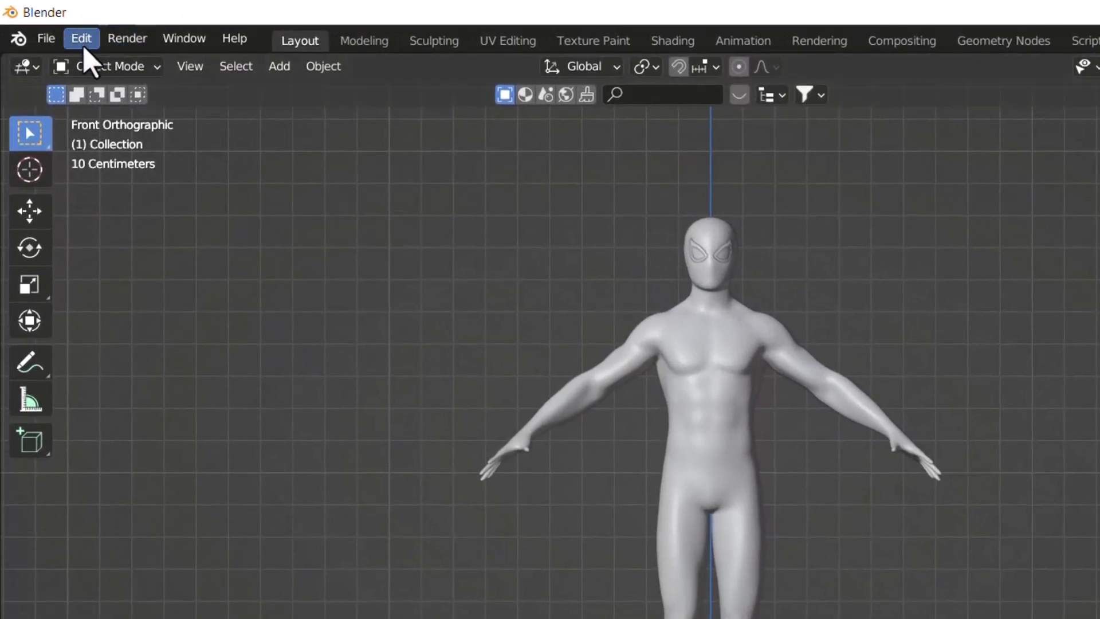
{"action": "left_click", "coordinate": [55, 26]}
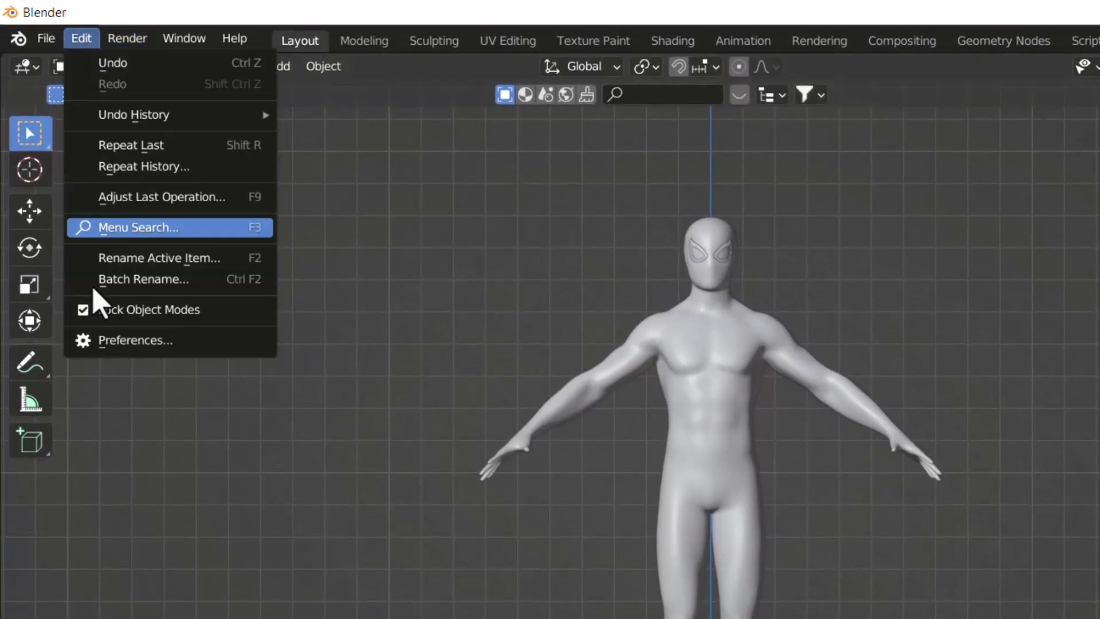
{"action": "left_click", "coordinate": [132, 340]}
{"action": "left_click_drag", "start_coordinate": [344, 49], "coordinate": [710, 97]}
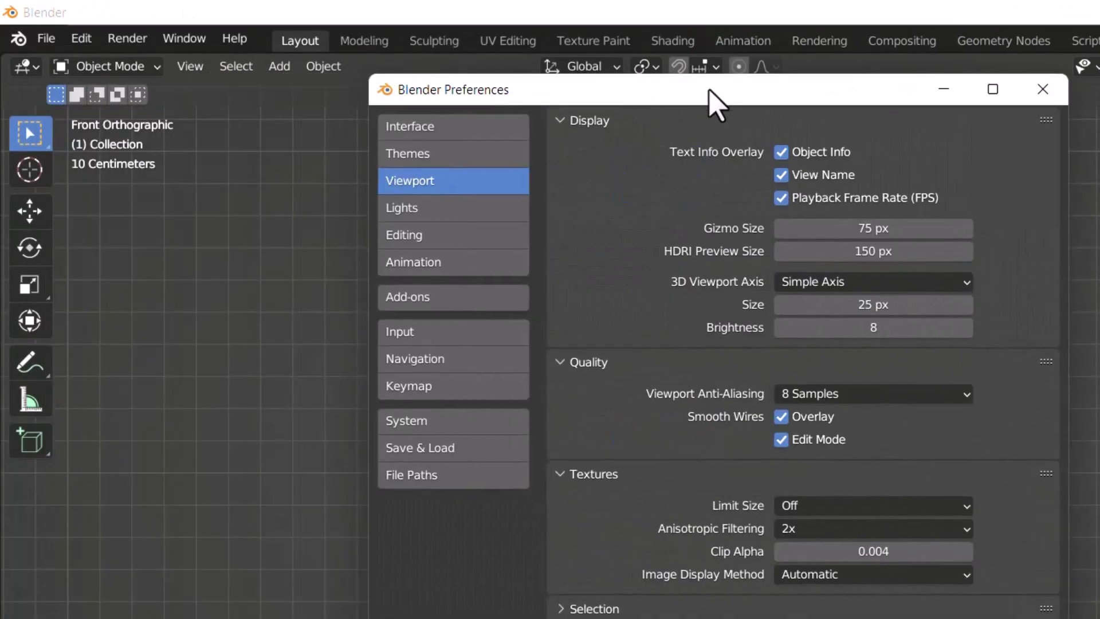
Search the add-ons for 'rig', enable Rigging: Rigify, then close Preferences
{"action": "left_click", "coordinate": [395, 297]}
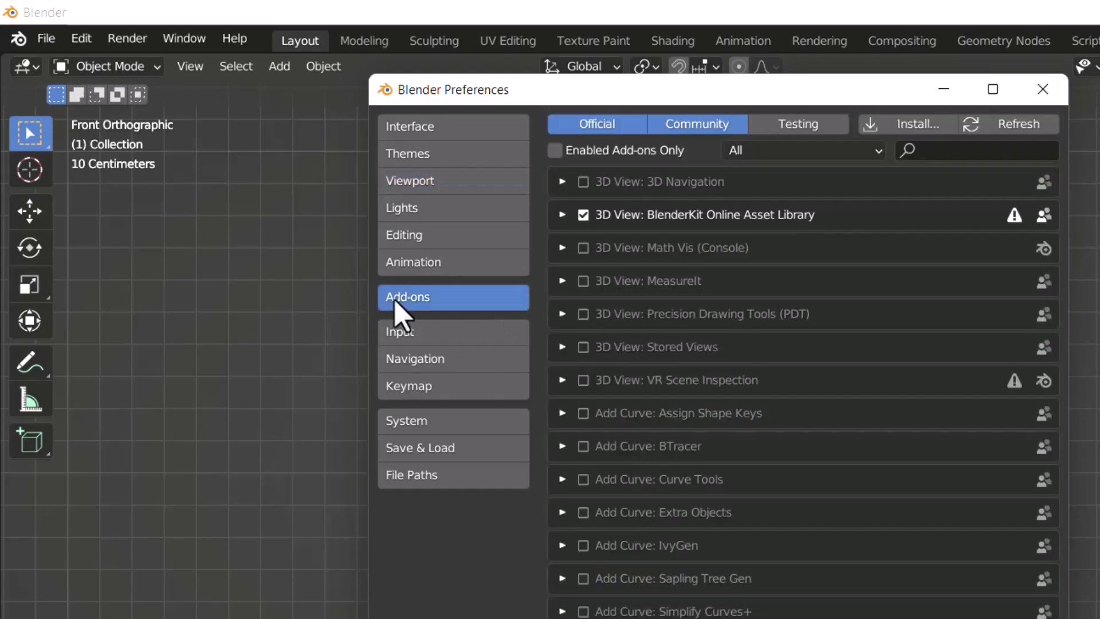
{"action": "left_click", "coordinate": [952, 151]}
{"action": "type", "text": "rigg"}
{"action": "key", "text": "BackSpace"}
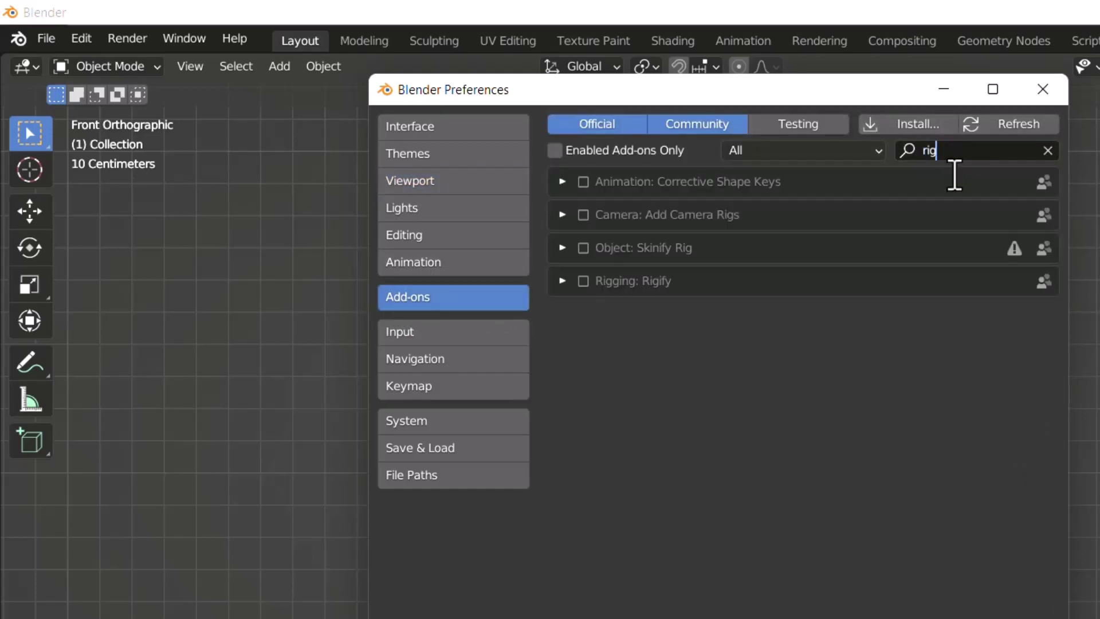
{"action": "left_click", "coordinate": [582, 282]}
{"action": "left_click", "coordinate": [578, 285]}
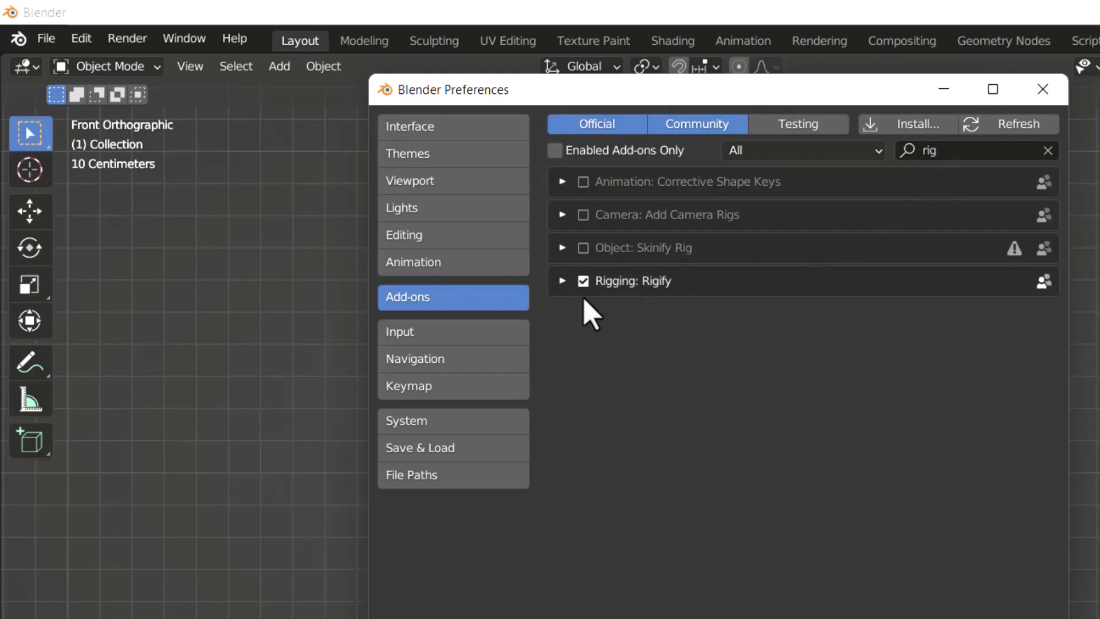
{"action": "left_click", "coordinate": [561, 281]}
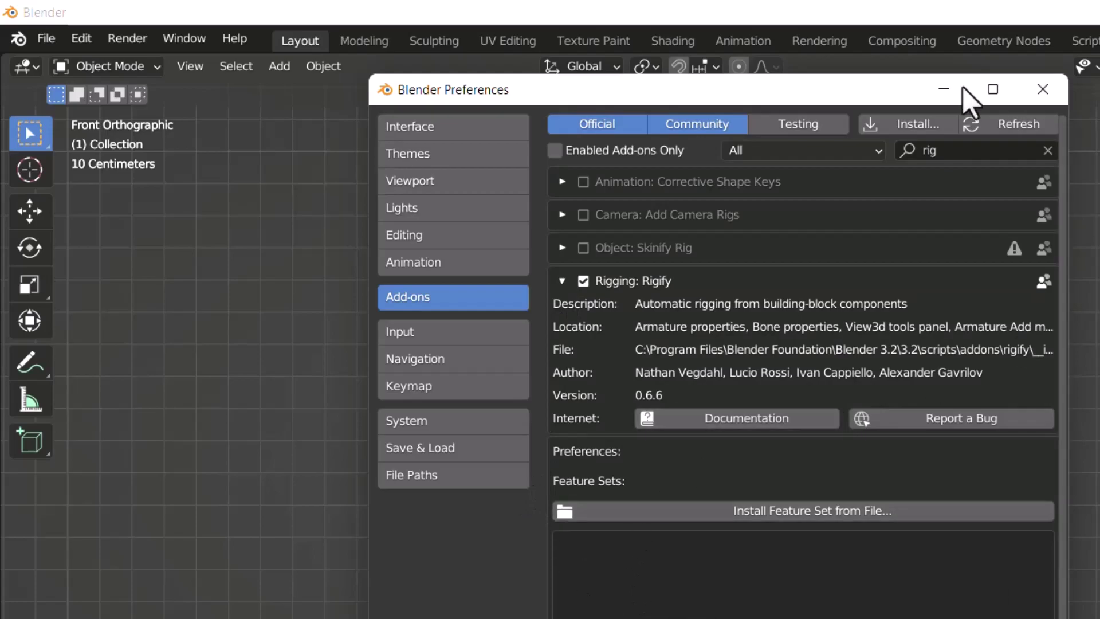
{"action": "left_click", "coordinate": [1044, 90]}
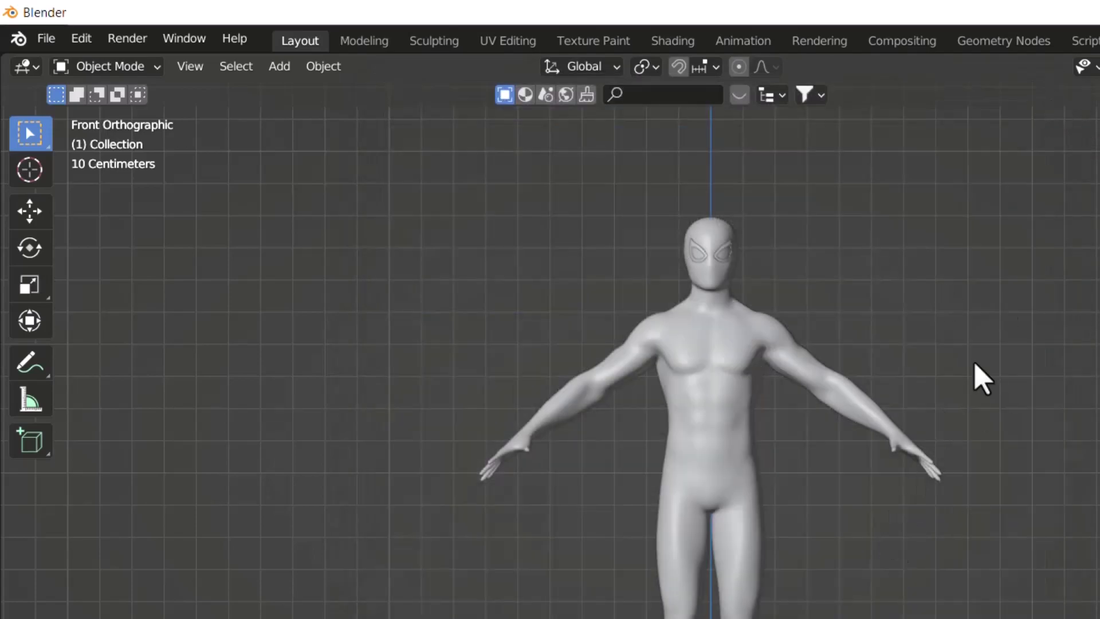
Add an Armature > Basic > Basic Human (Meta-Rig) over the Spider-Man model
{"action": "key", "text": "shift+a"}
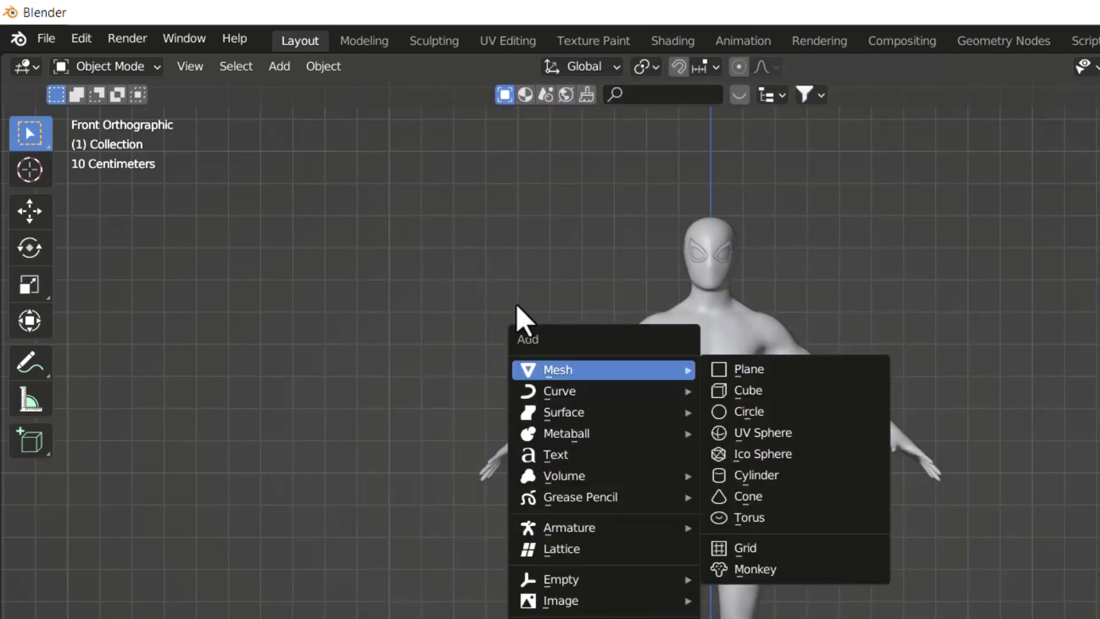
{"action": "mouse_move", "coordinate": [567, 529]}
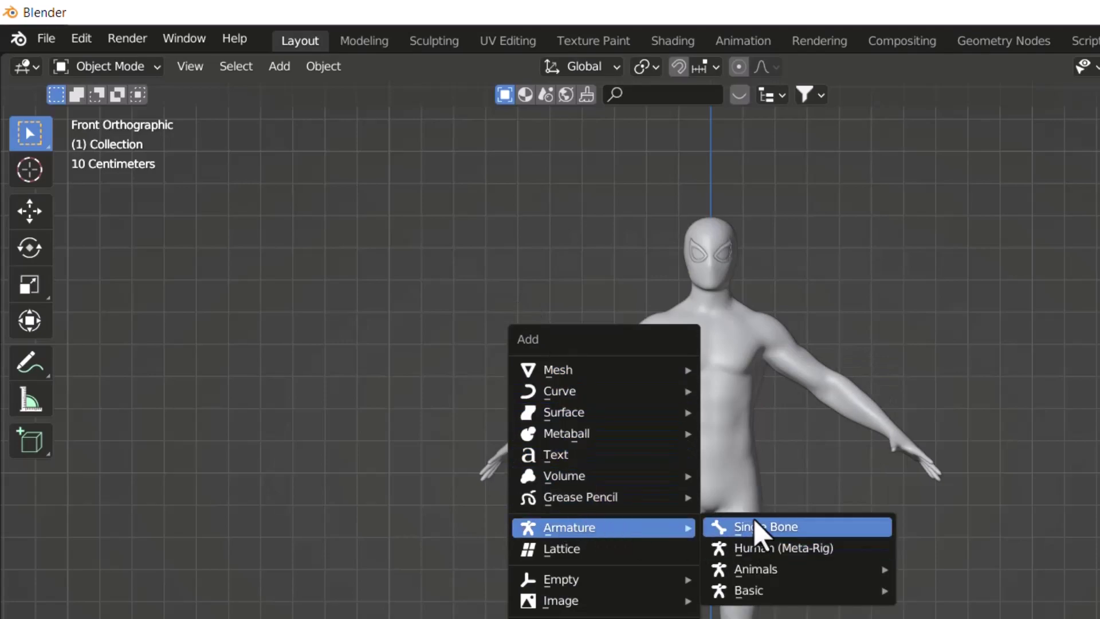
{"action": "mouse_move", "coordinate": [745, 602]}
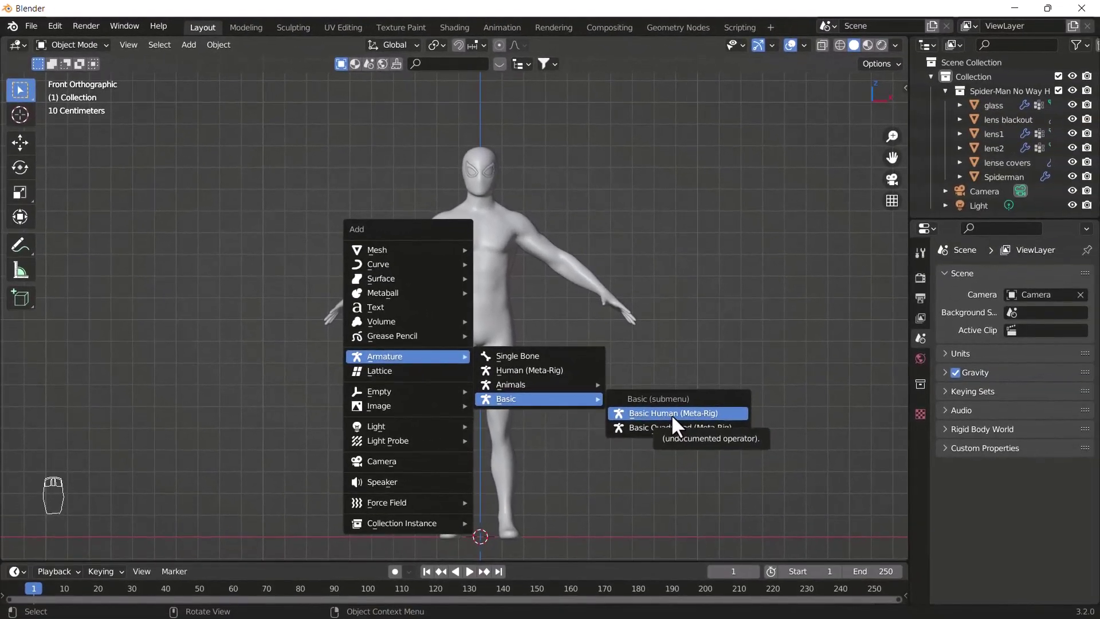
{"action": "left_click", "coordinate": [671, 414]}
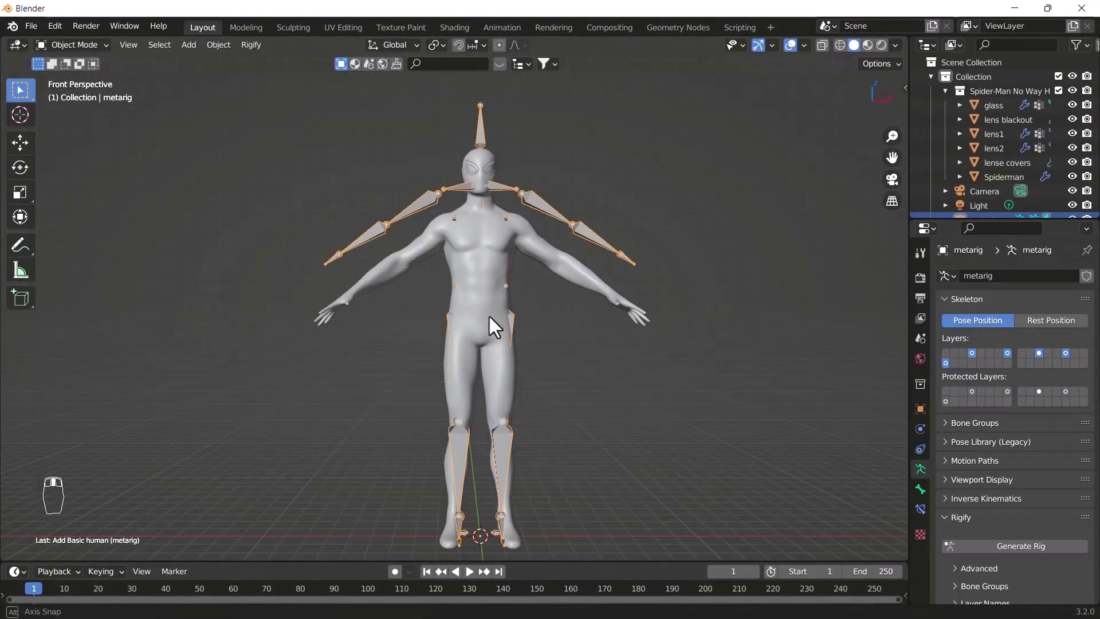
{"action": "middle_click_drag", "start_coordinate": [488, 314], "coordinate": [676, 346]}
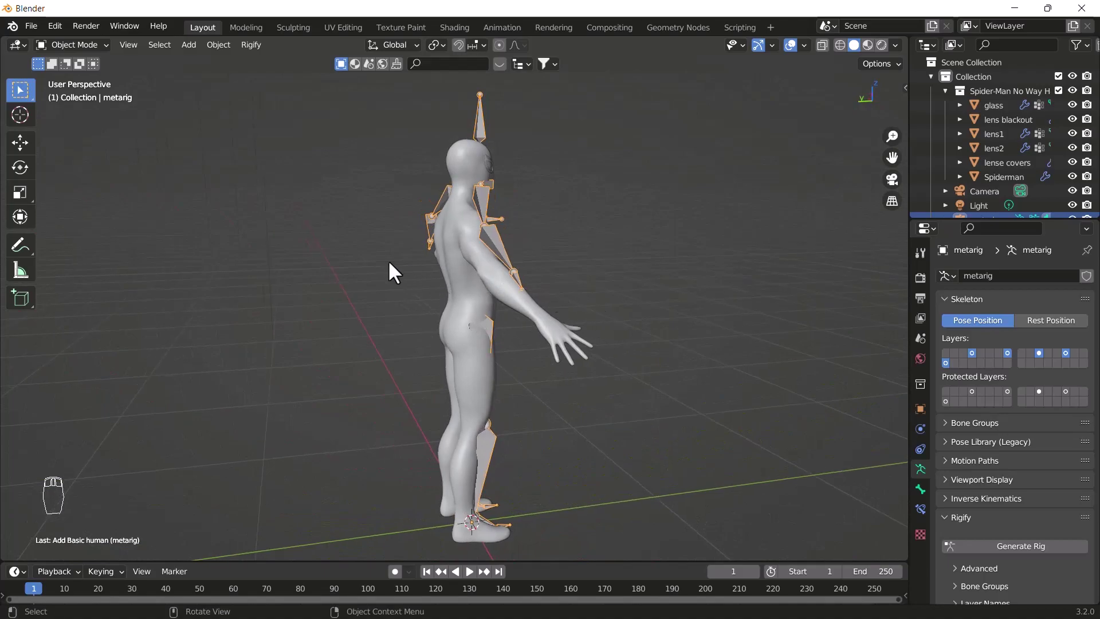
{"action": "key", "text": "grave"}
{"action": "left_click", "coordinate": [338, 223]}
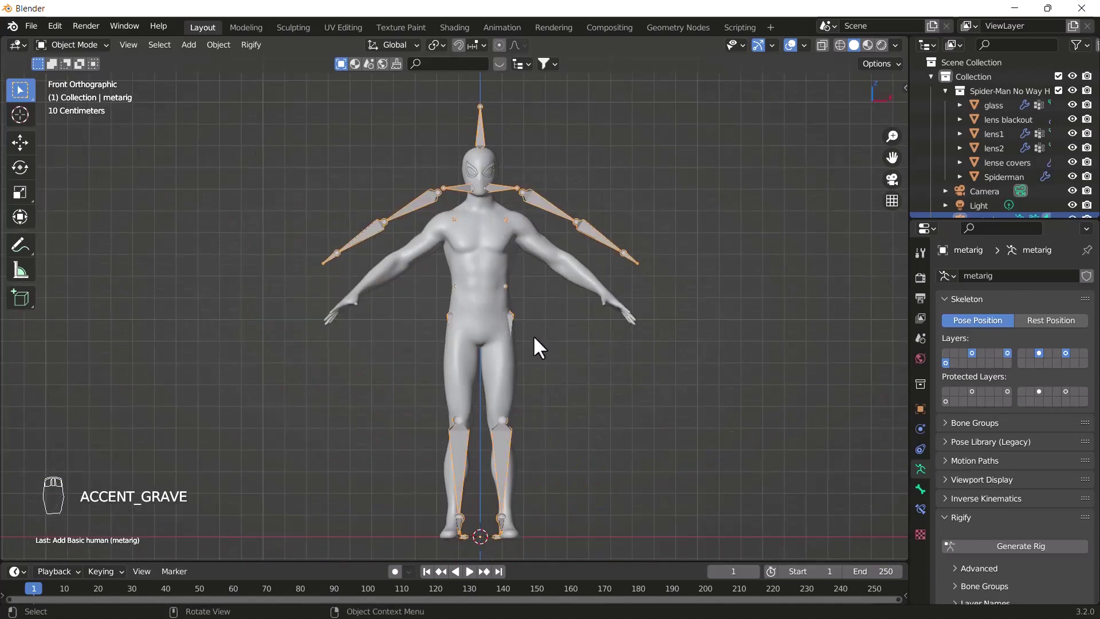
{"action": "key", "text": "g"}
{"action": "key", "text": "g"}
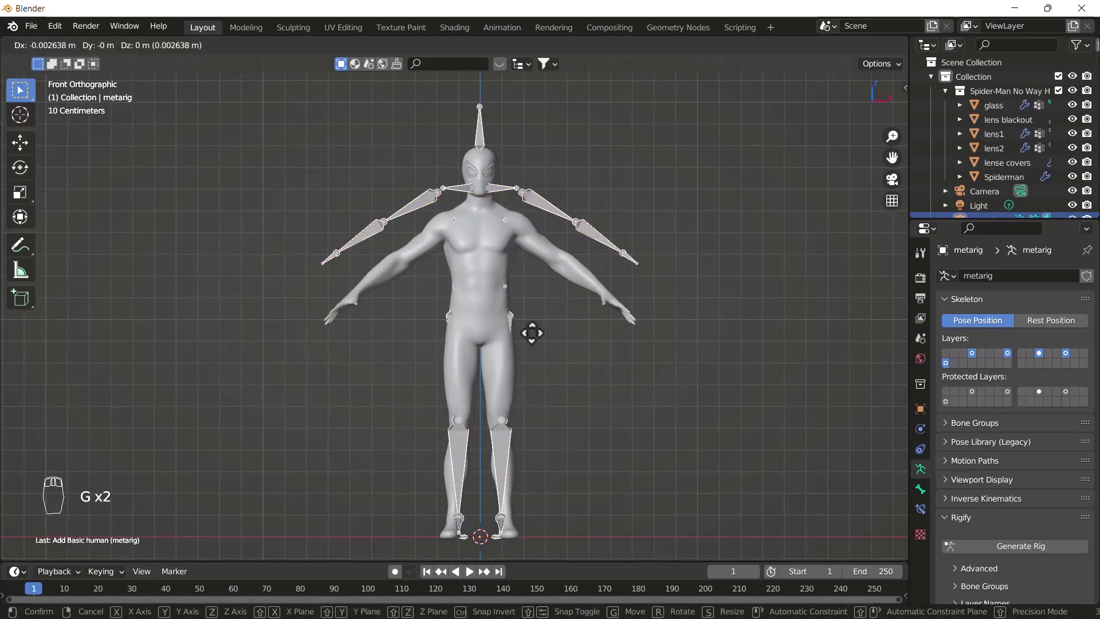
{"action": "left_click", "coordinate": [772, 347]}
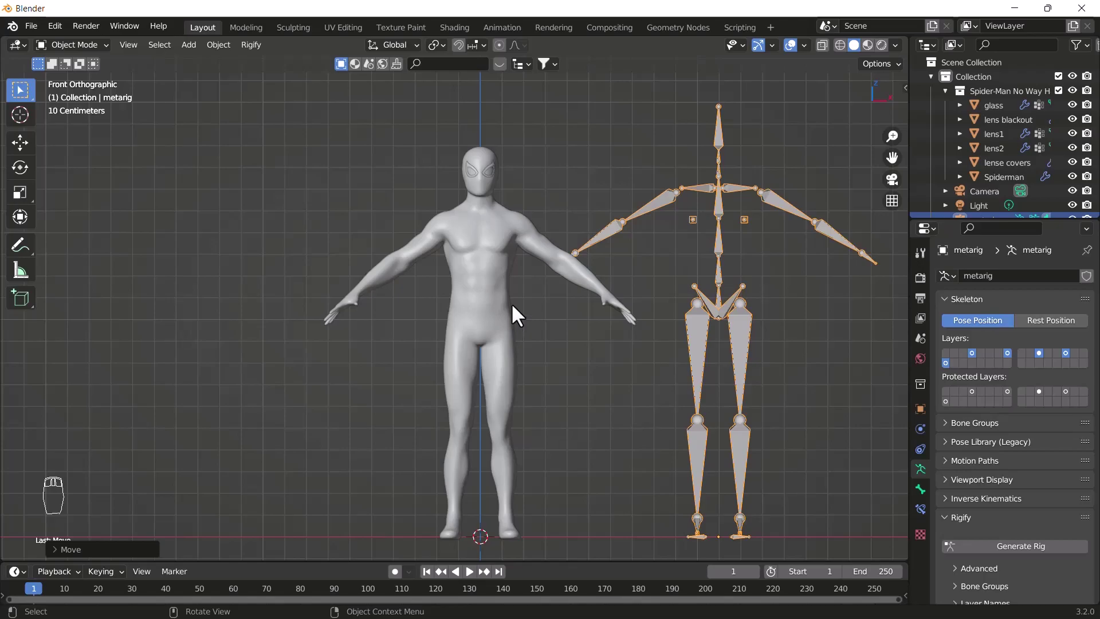
{"action": "key", "text": "ctrl+shift+z"}
{"action": "left_click", "coordinate": [421, 401]}
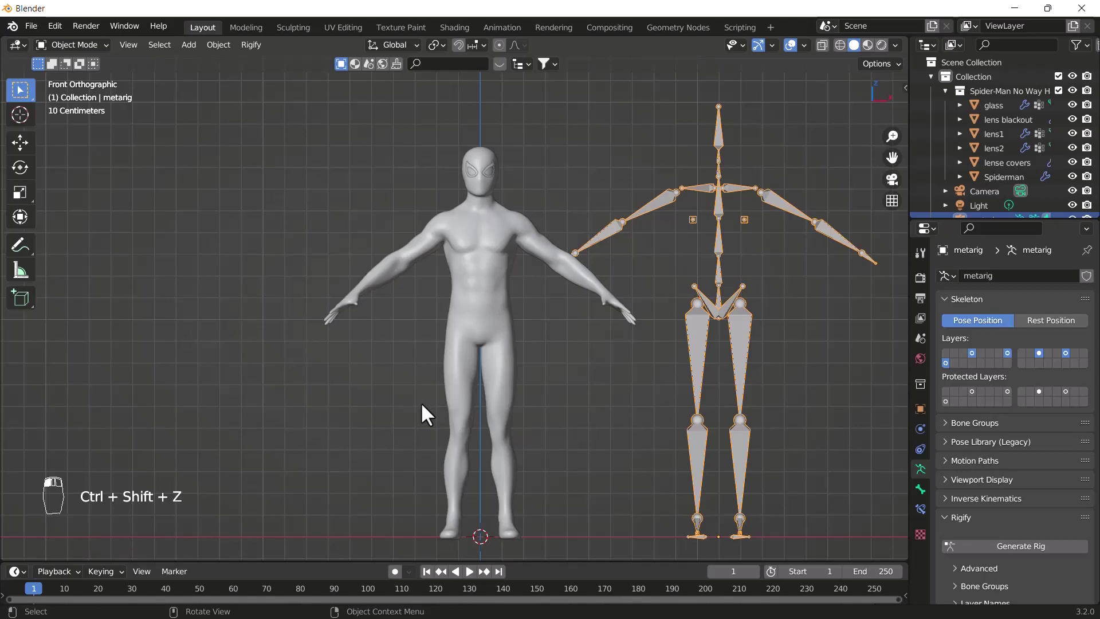
{"action": "key", "text": "ctrl+z"}
{"action": "key", "text": "ctrl+z"}
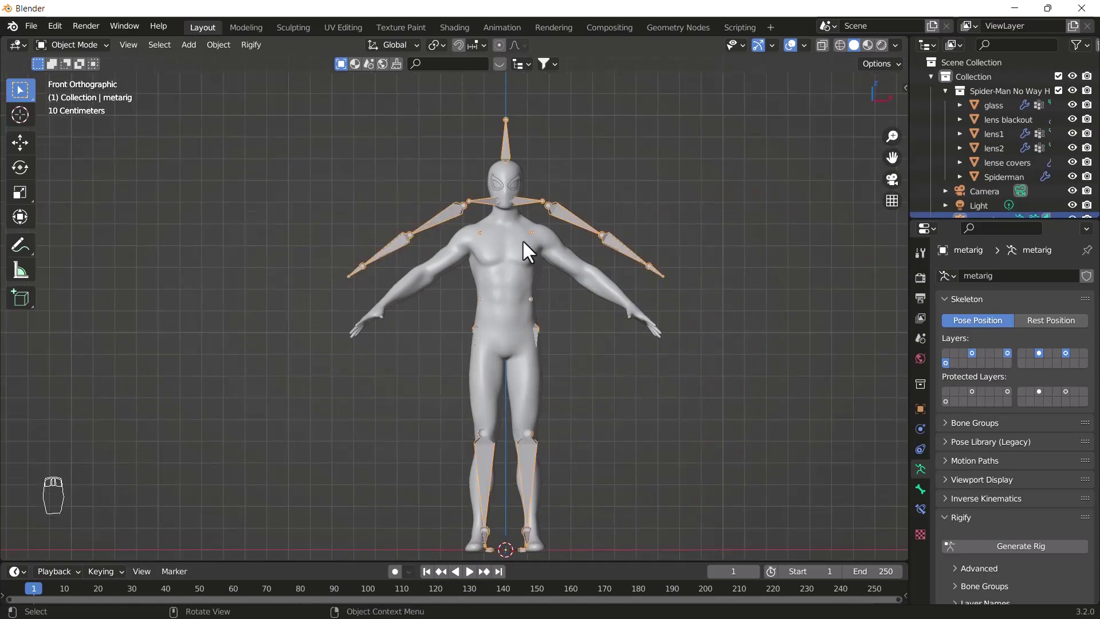
{"action": "key", "text": "Tab"}
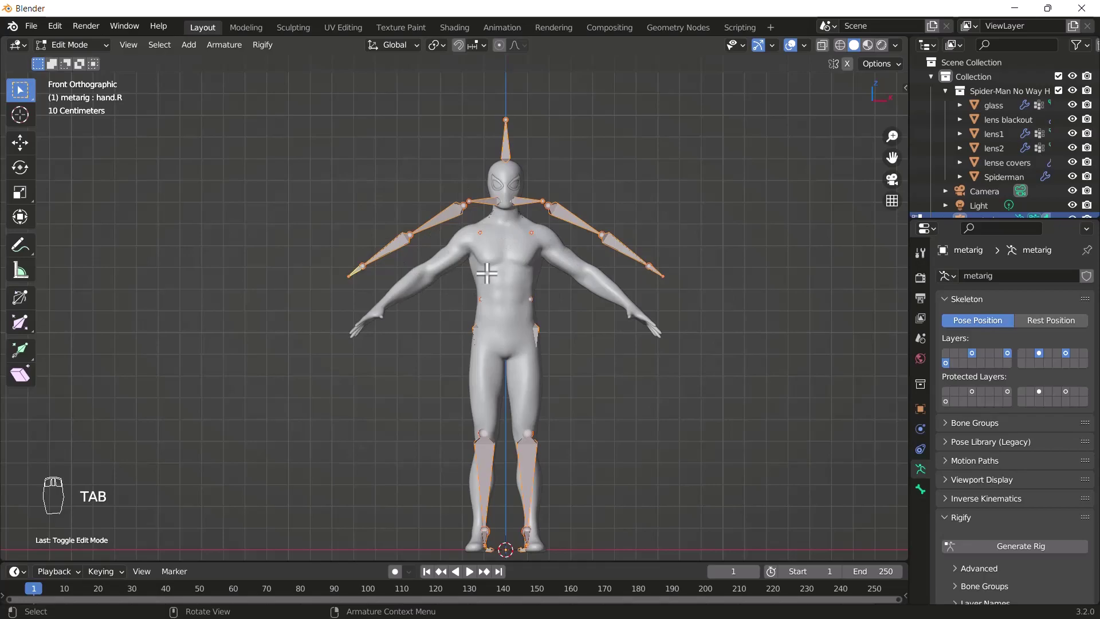
{"action": "left_click_drag", "start_coordinate": [466, 101], "coordinate": [528, 158]}
{"action": "key", "text": "g"}
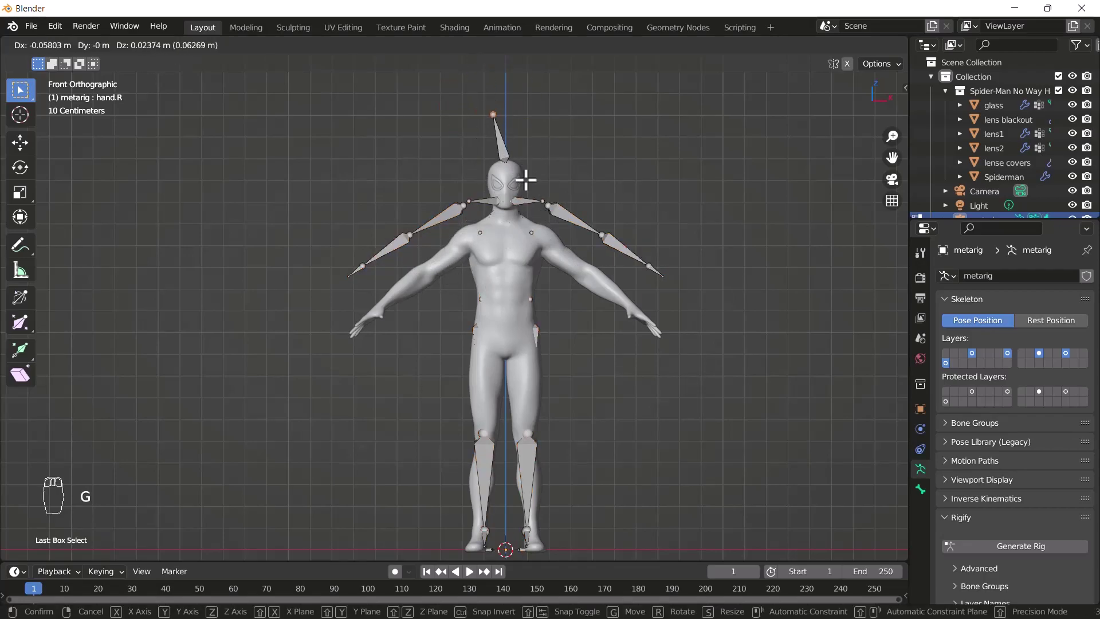
{"action": "key", "text": "Escape"}
{"action": "key", "text": "Tab"}
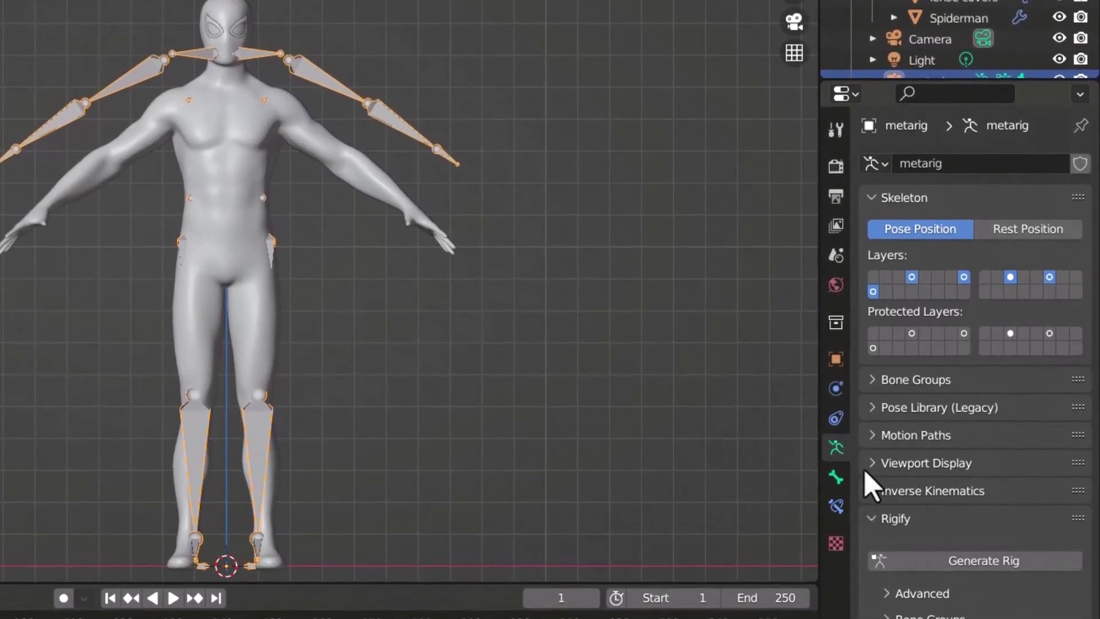
{"action": "left_click", "coordinate": [944, 479]}
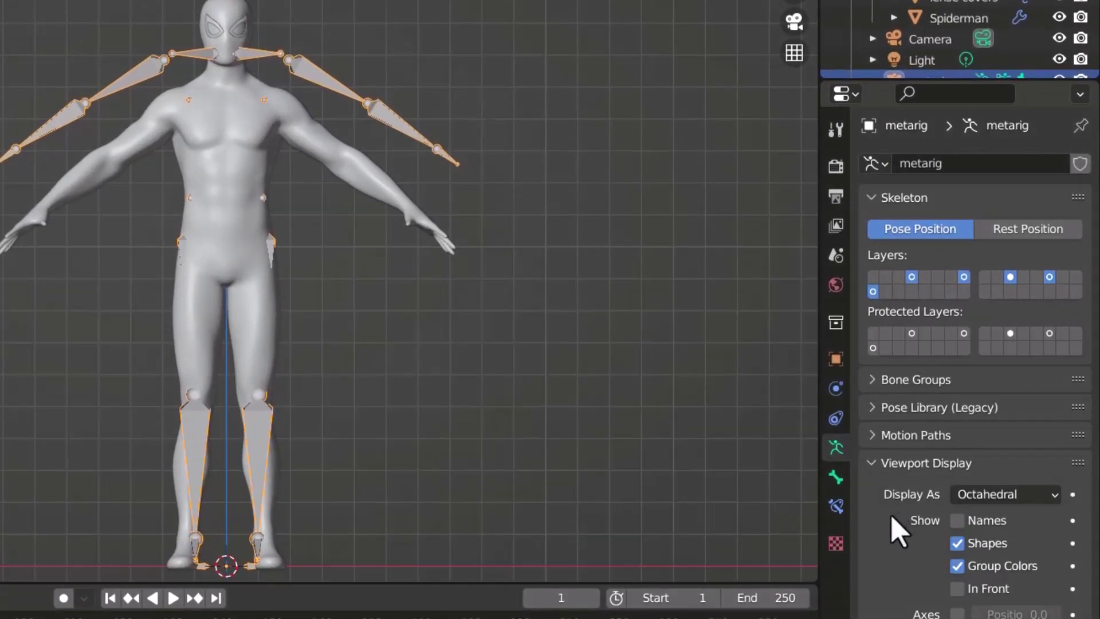
{"action": "scroll", "coordinate": [896, 533], "scroll_direction": "down", "scroll_amount": 3}
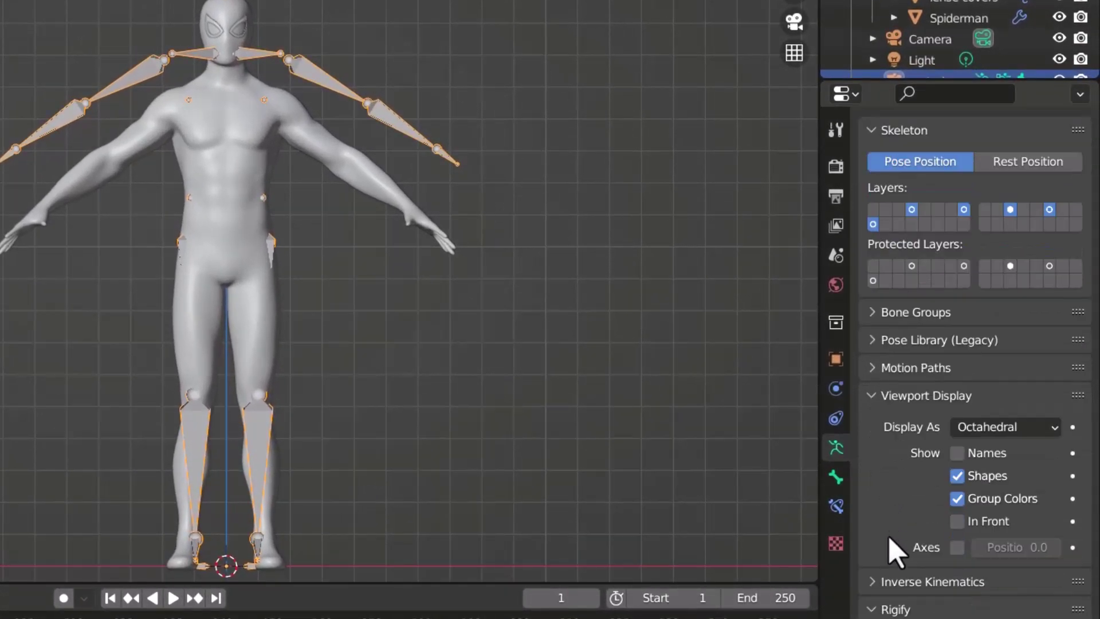
{"action": "left_click", "coordinate": [956, 521]}
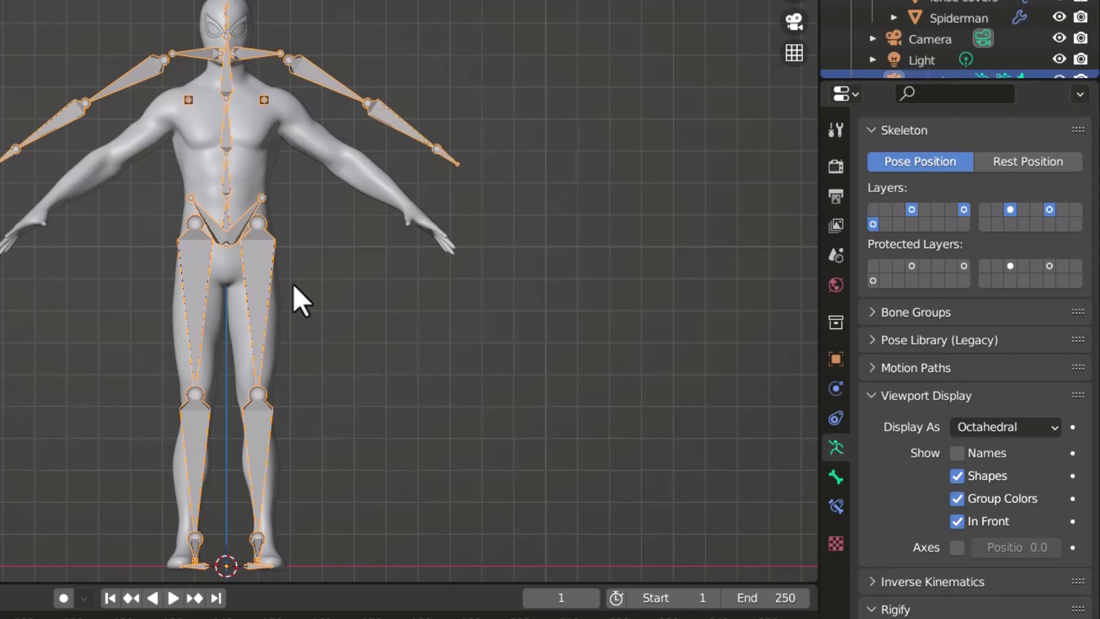
{"action": "mouse_move", "coordinate": [324, 309]}
{"action": "middle_mouse_down"}
{"action": "mouse_move", "coordinate": [464, 305]}
{"action": "mouse_move", "coordinate": [604, 321]}
{"action": "mouse_move", "coordinate": [208, 307]}
{"action": "mouse_move", "coordinate": [354, 324]}
{"action": "mouse_move", "coordinate": [319, 344]}
{"action": "mouse_move", "coordinate": [327, 300]}
{"action": "middle_mouse_up"}
{"action": "key", "text": "grave"}
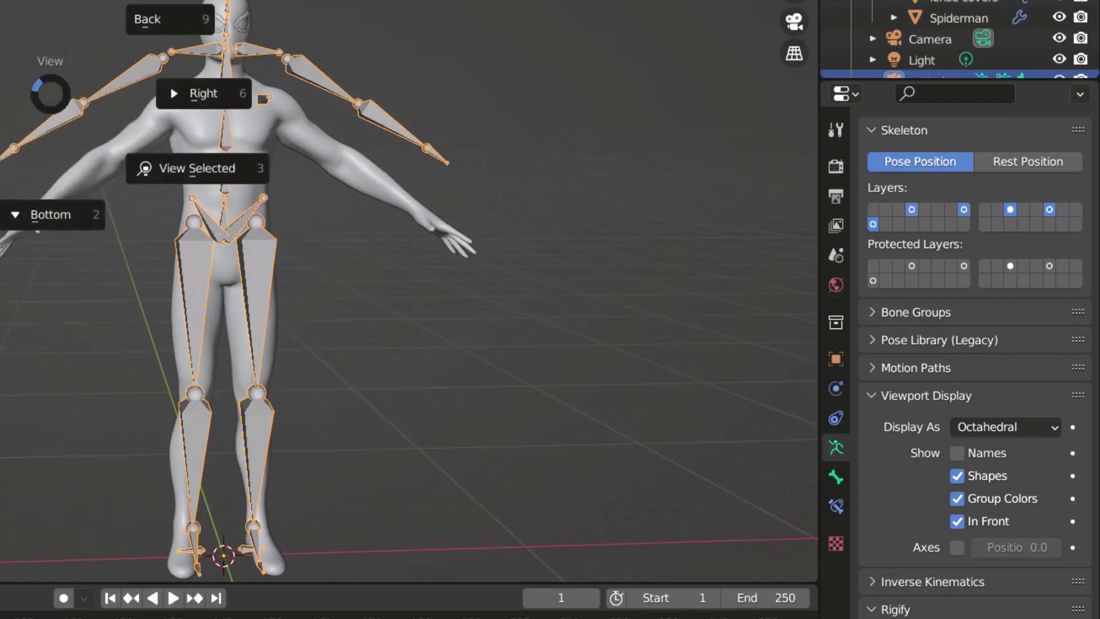
{"action": "left_click", "coordinate": [8, 47]}
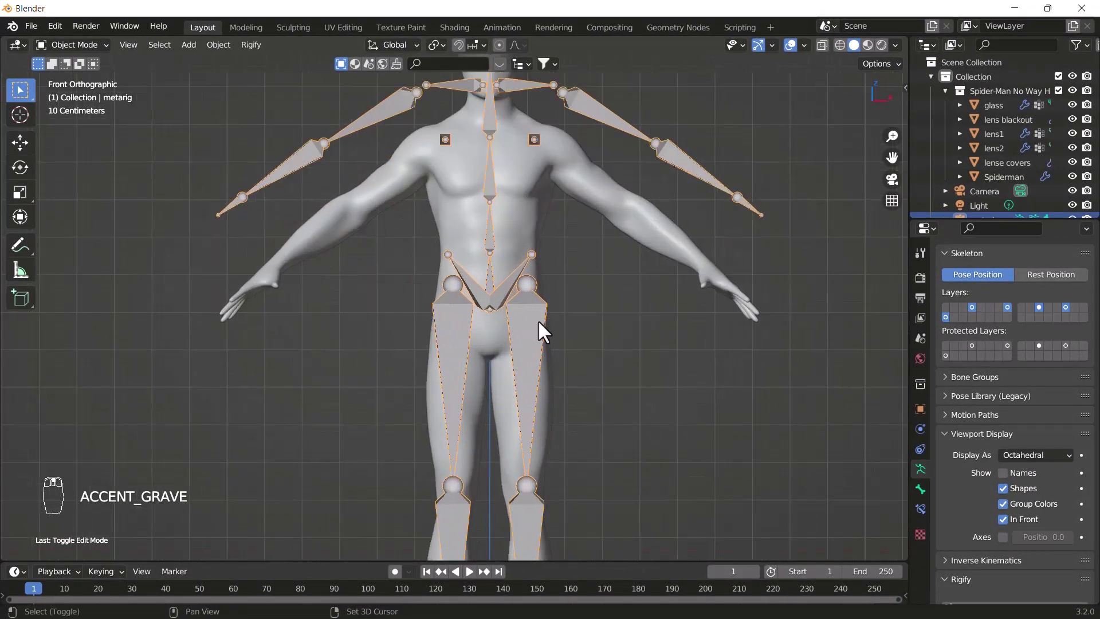
In Edit Mode, box-select the spine, chest and shoulder bones and lower them into the torso
{"action": "scroll", "coordinate": [538, 319], "scroll_direction": "down", "scroll_amount": 1}
{"action": "key", "text": "Tab"}
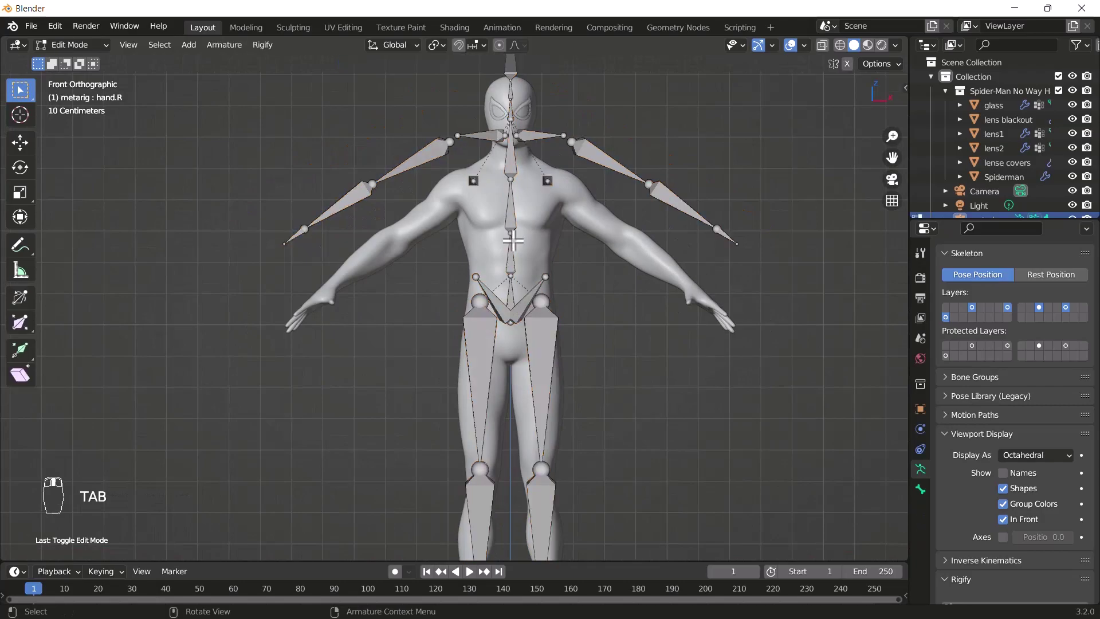
{"action": "scroll", "coordinate": [513, 240], "scroll_direction": "down", "scroll_amount": 4}
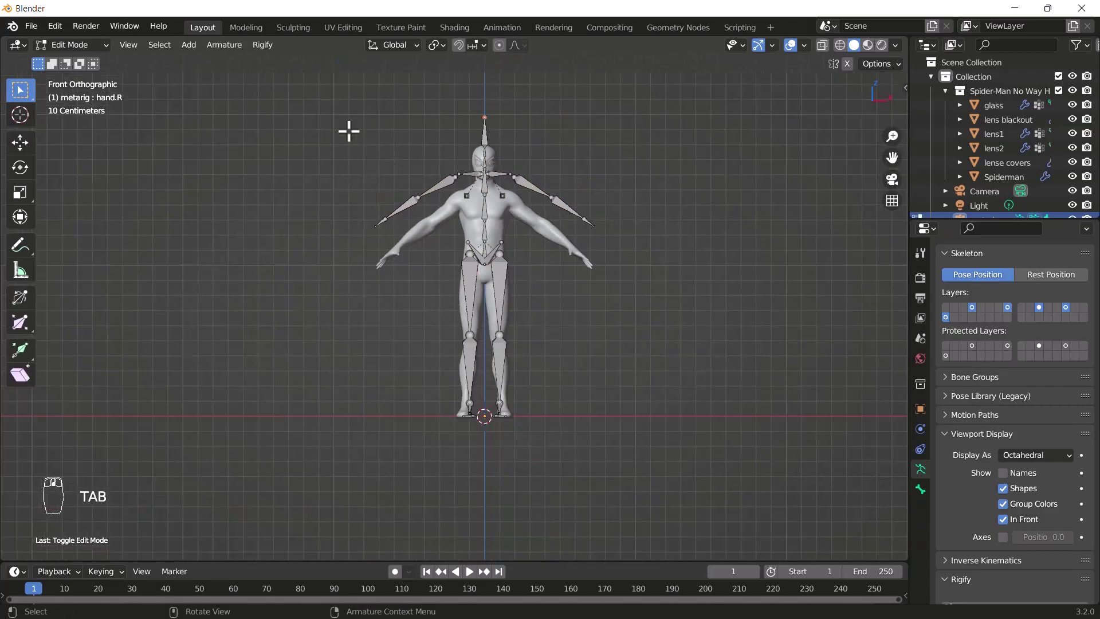
{"action": "left_click_drag", "start_coordinate": [285, 80], "coordinate": [692, 278]}
{"action": "left_click", "coordinate": [12, 147]}
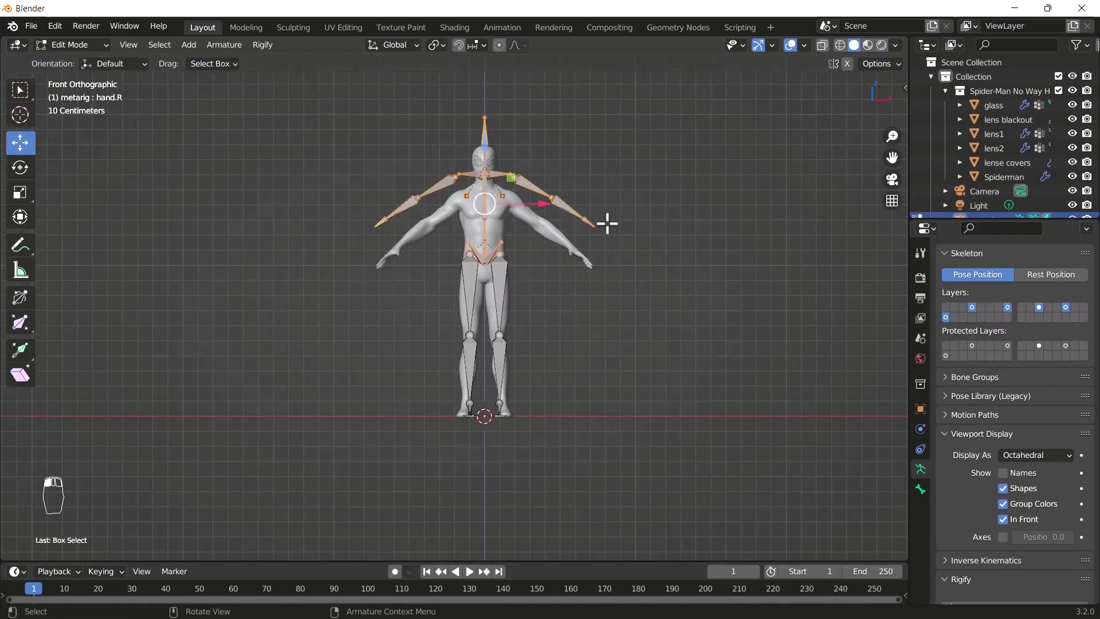
{"action": "scroll", "coordinate": [605, 224], "scroll_direction": "up", "scroll_amount": 4}
{"action": "left_click_drag", "start_coordinate": [430, 151], "coordinate": [433, 201]}
{"action": "scroll", "coordinate": [485, 231], "scroll_direction": "down", "scroll_amount": 4}
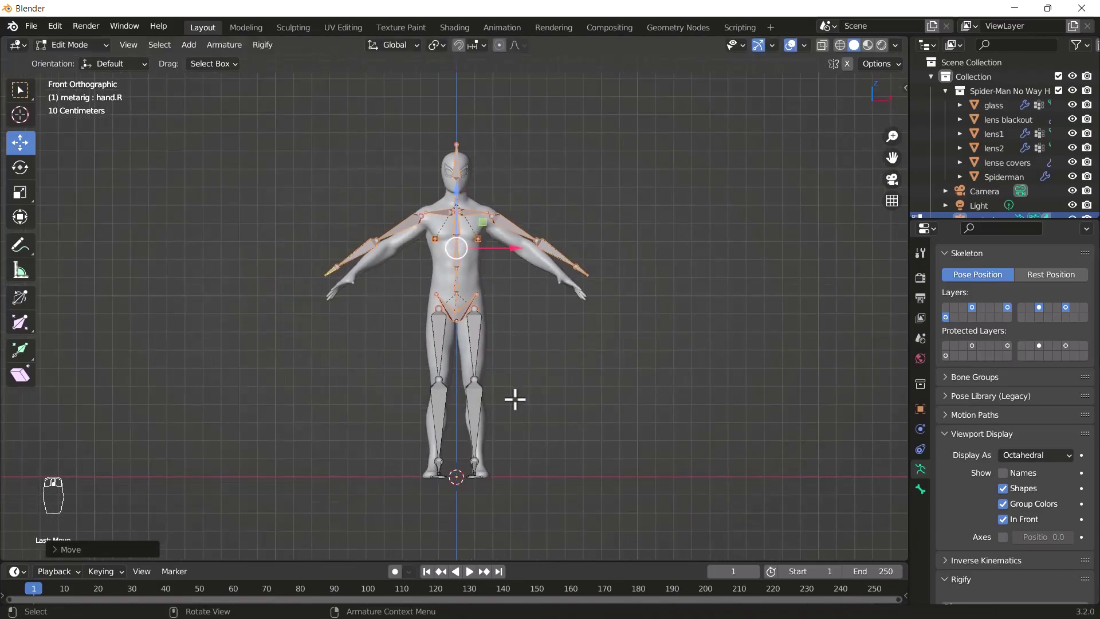
{"action": "scroll", "coordinate": [510, 367], "scroll_direction": "down", "scroll_amount": 3, "text": "shift"}
{"action": "scroll", "coordinate": [488, 332], "scroll_direction": "up", "scroll_amount": 2}
Box-select both knee joints, try a vertical move, then undo it
{"action": "left_click_drag", "start_coordinate": [345, 243], "coordinate": [562, 373]}
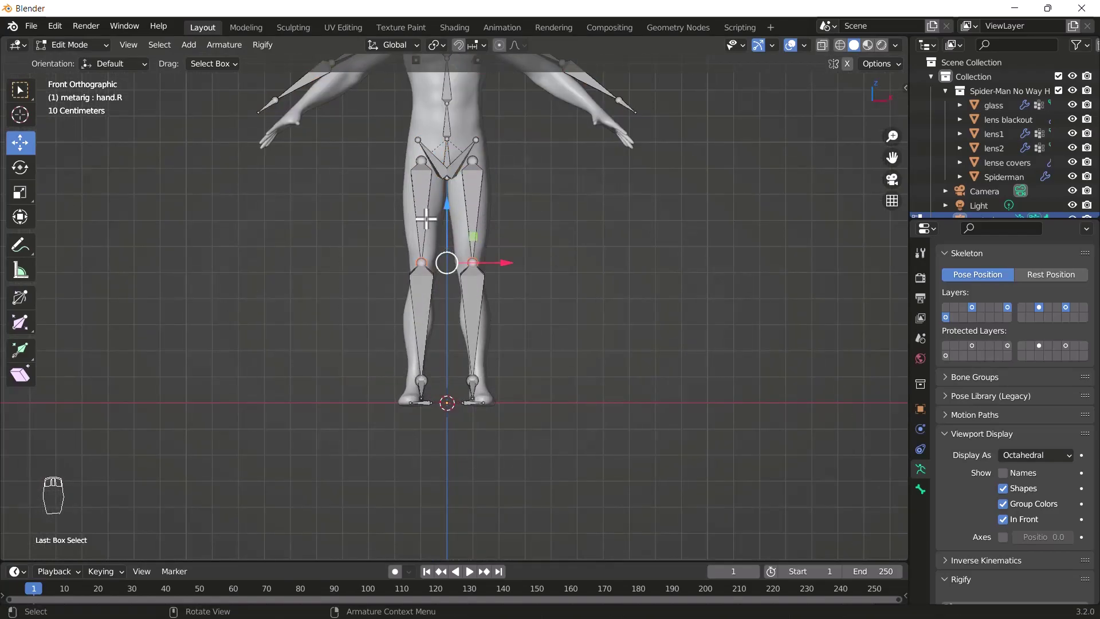
{"action": "mouse_move", "coordinate": [442, 236]}
{"action": "left_mouse_down"}
{"action": "mouse_move", "coordinate": [444, 220]}
{"action": "mouse_move", "coordinate": [457, 232]}
{"action": "left_mouse_up"}
{"action": "key", "text": "ctrl+z"}
{"action": "scroll", "coordinate": [459, 233], "scroll_direction": "down", "scroll_amount": 3}
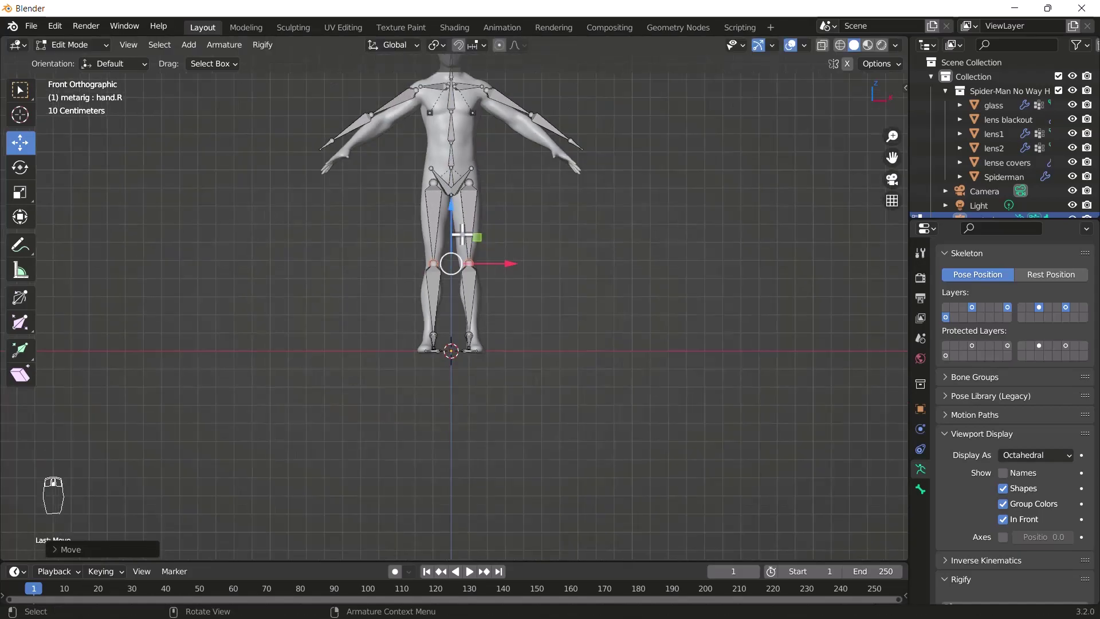
{"action": "scroll", "coordinate": [483, 302], "scroll_direction": "up", "scroll_amount": 8}
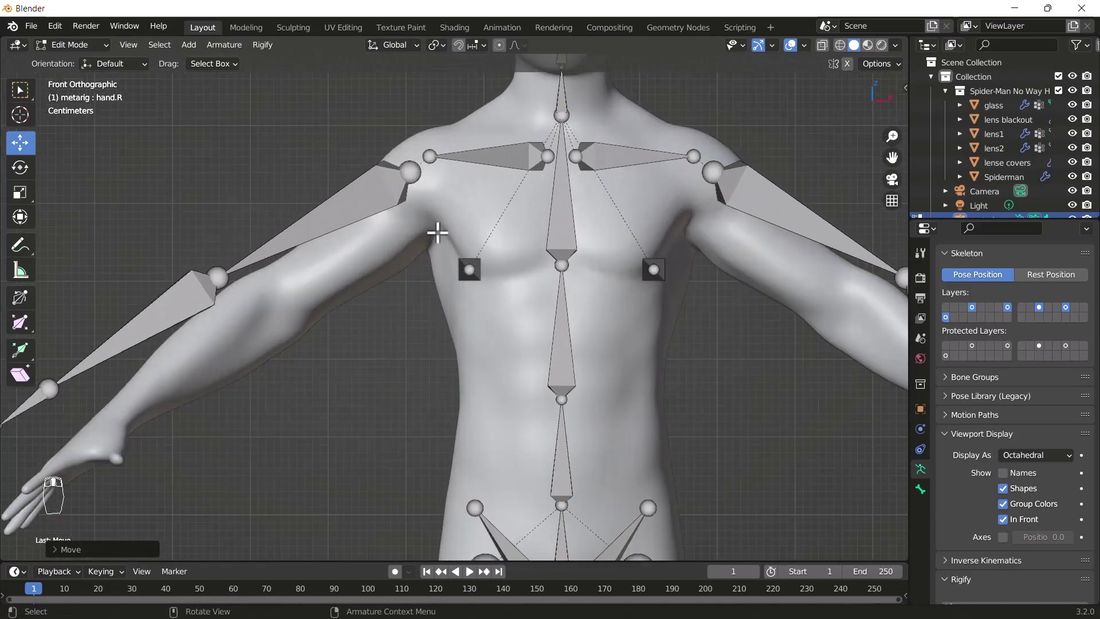
{"action": "scroll", "coordinate": [477, 199], "scroll_direction": "down", "scroll_amount": 3}
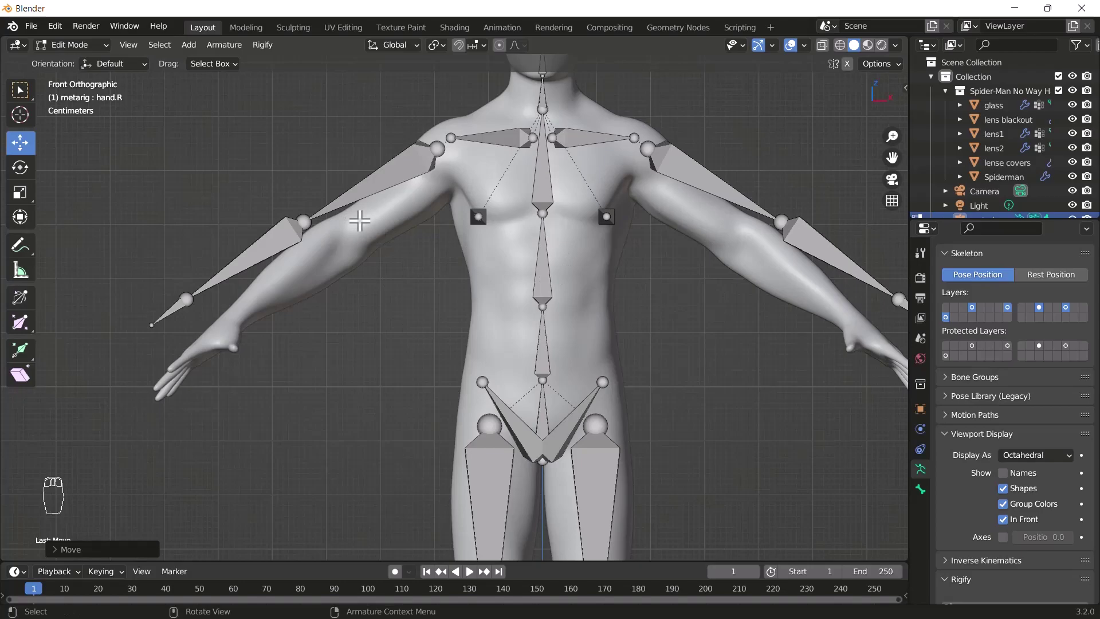
Turn on X-Axis Mirror and lower the elbow joint onto both arms
{"action": "left_click", "coordinate": [304, 219]}
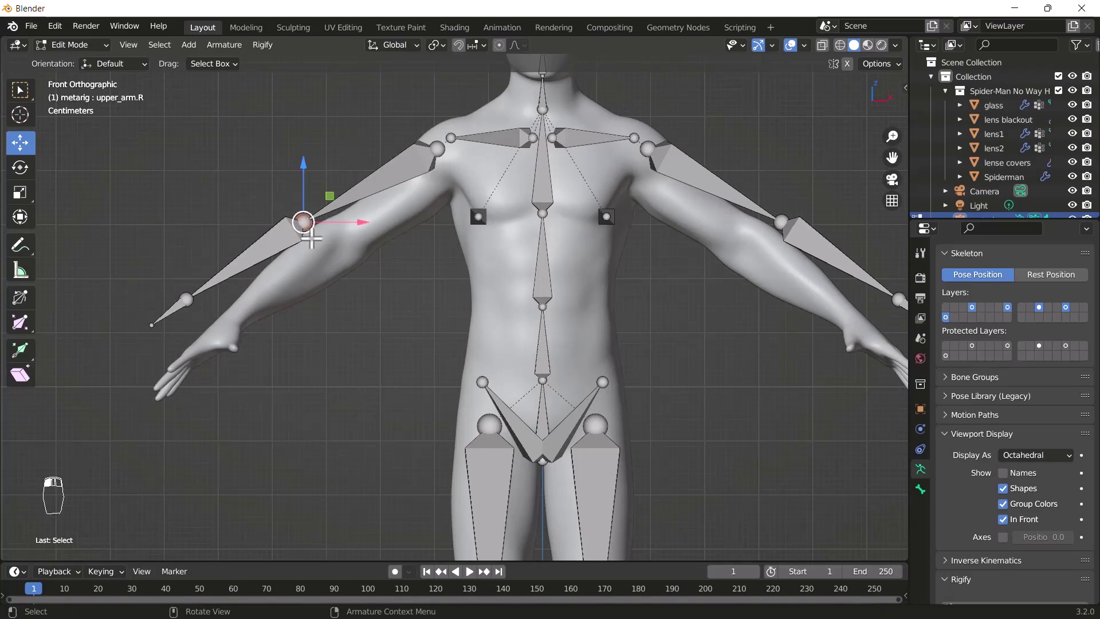
{"action": "key", "text": "g"}
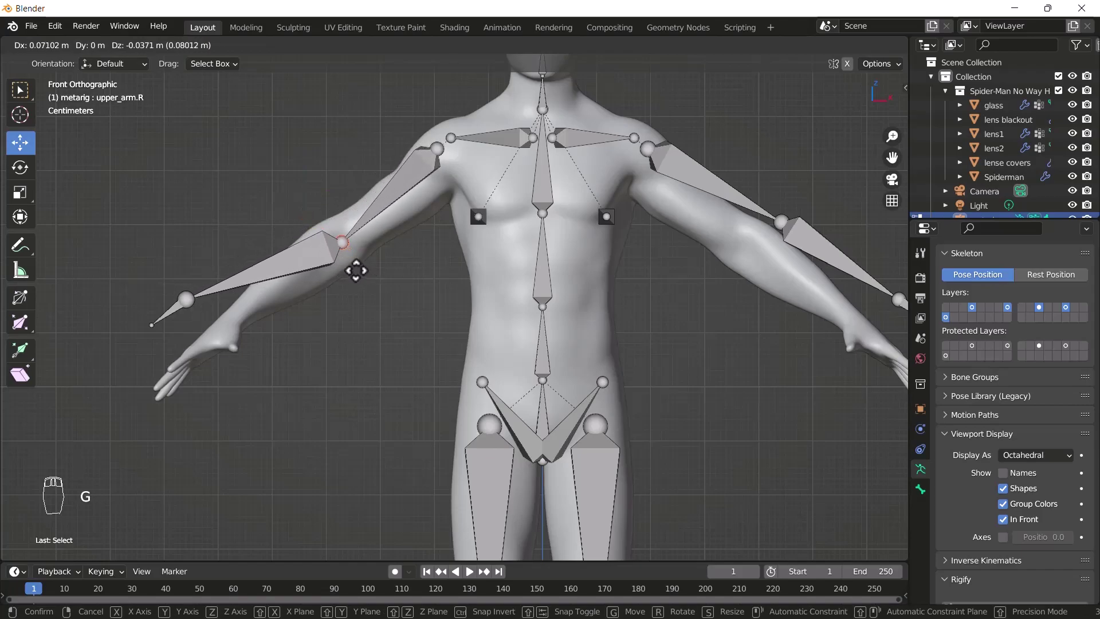
{"action": "key", "text": "Escape"}
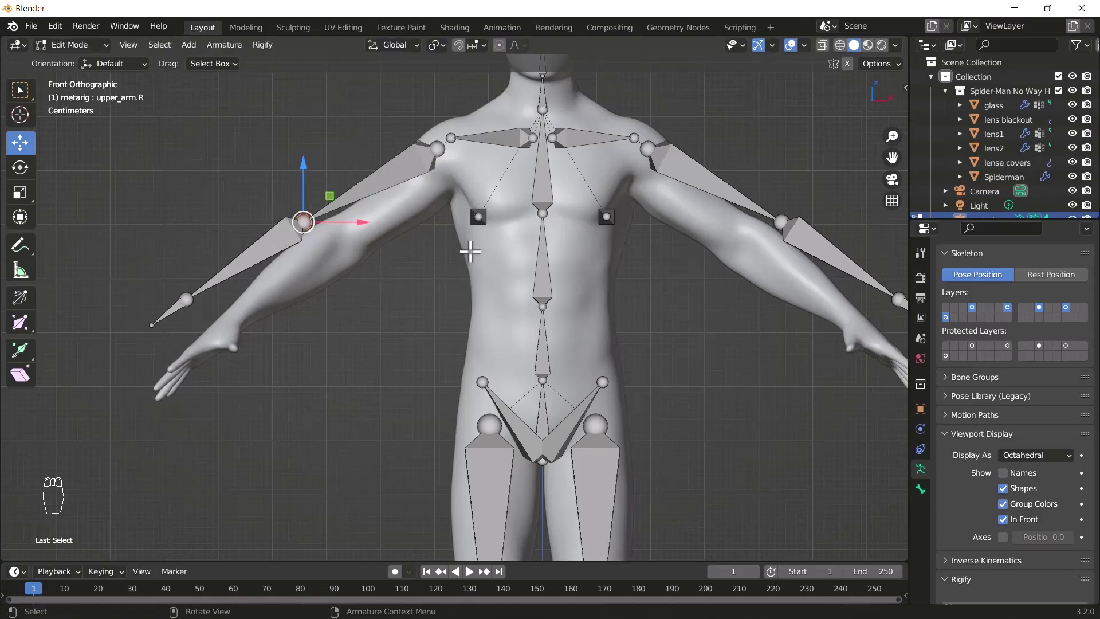
{"action": "key", "text": "g"}
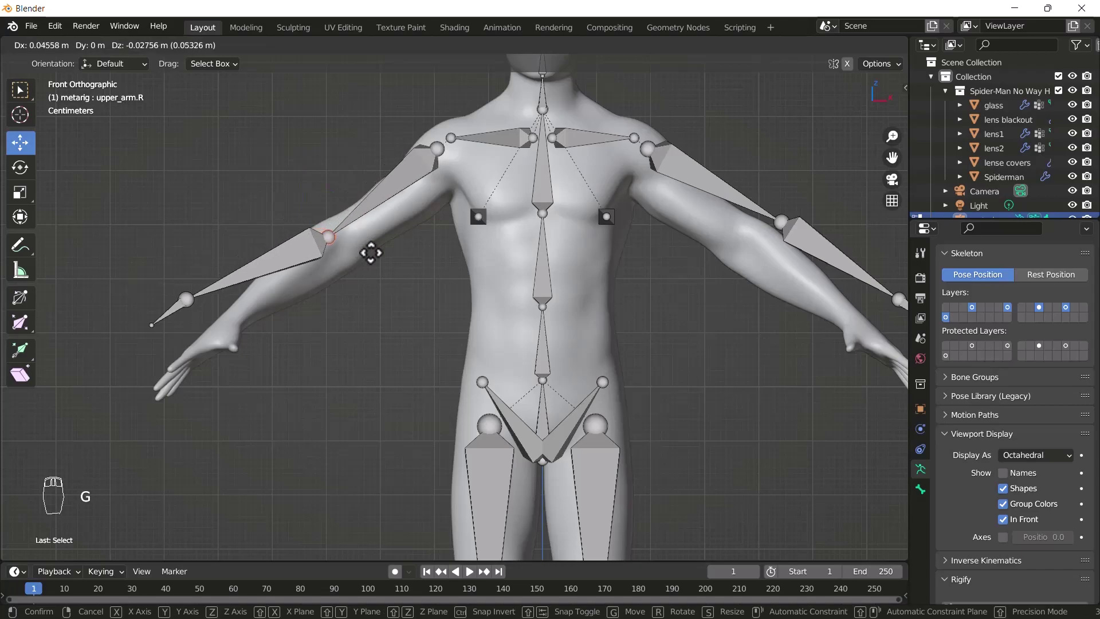
{"action": "right_click", "coordinate": [389, 256]}
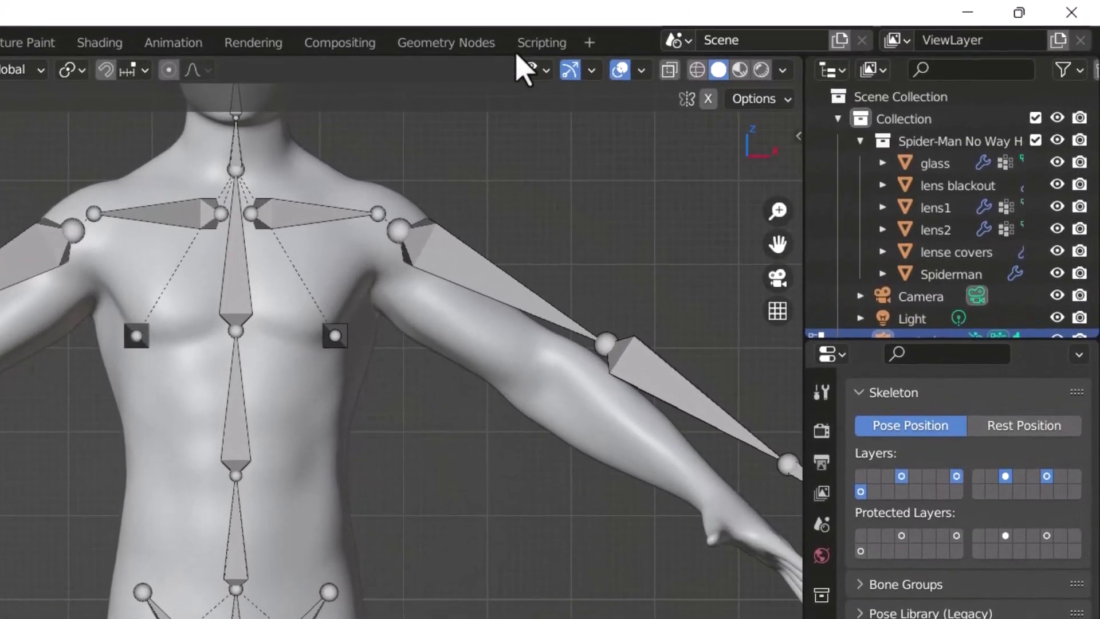
{"action": "left_click", "coordinate": [708, 99]}
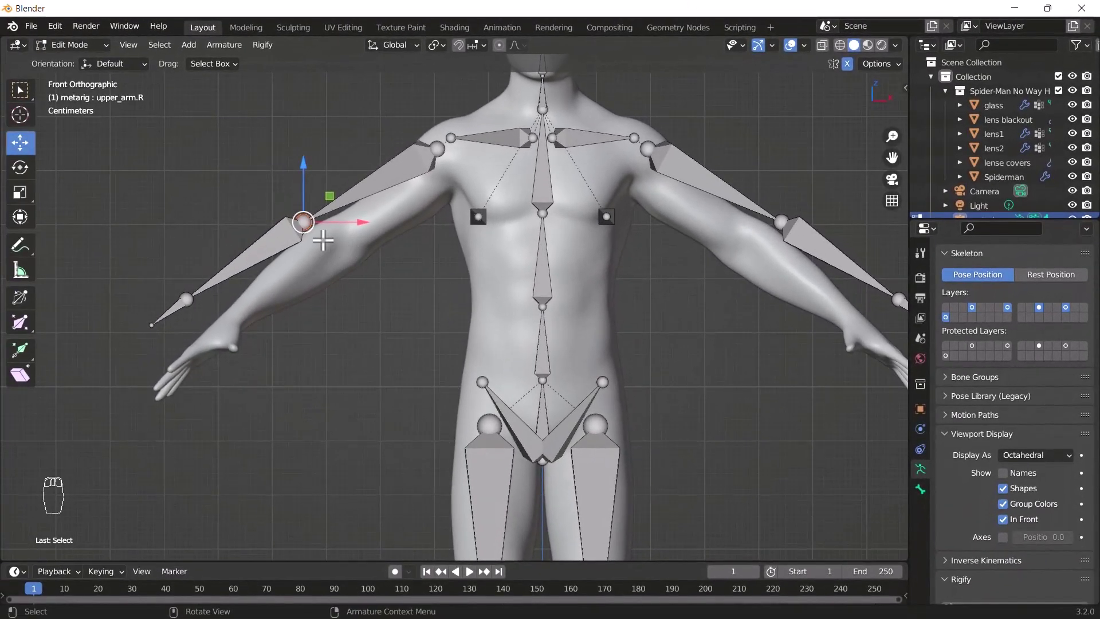
{"action": "key", "text": "g"}
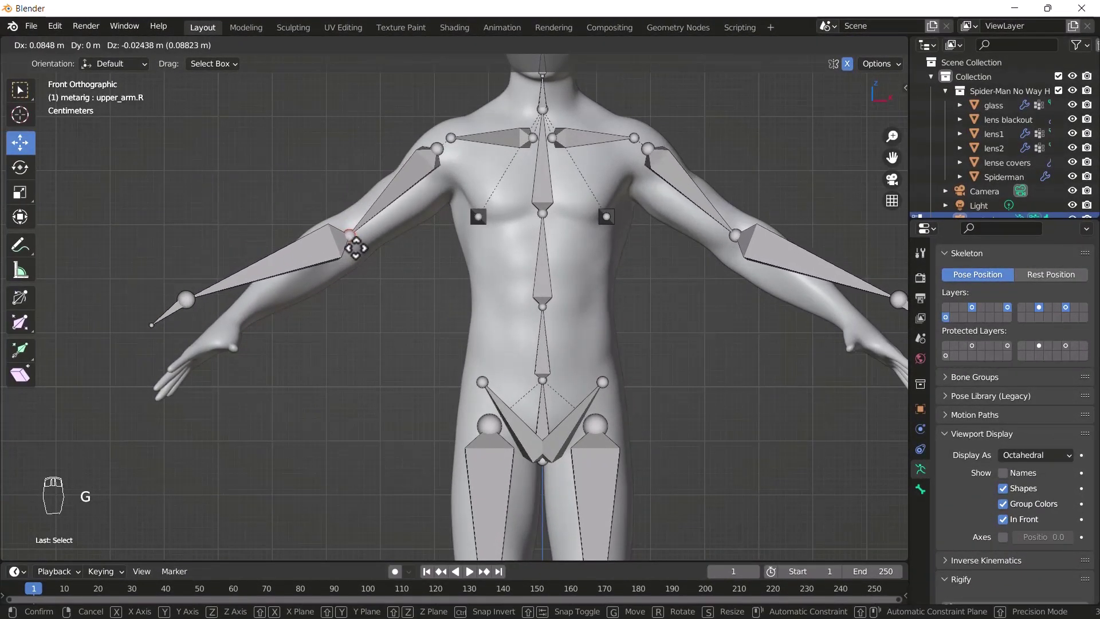
{"action": "left_click", "coordinate": [356, 248]}
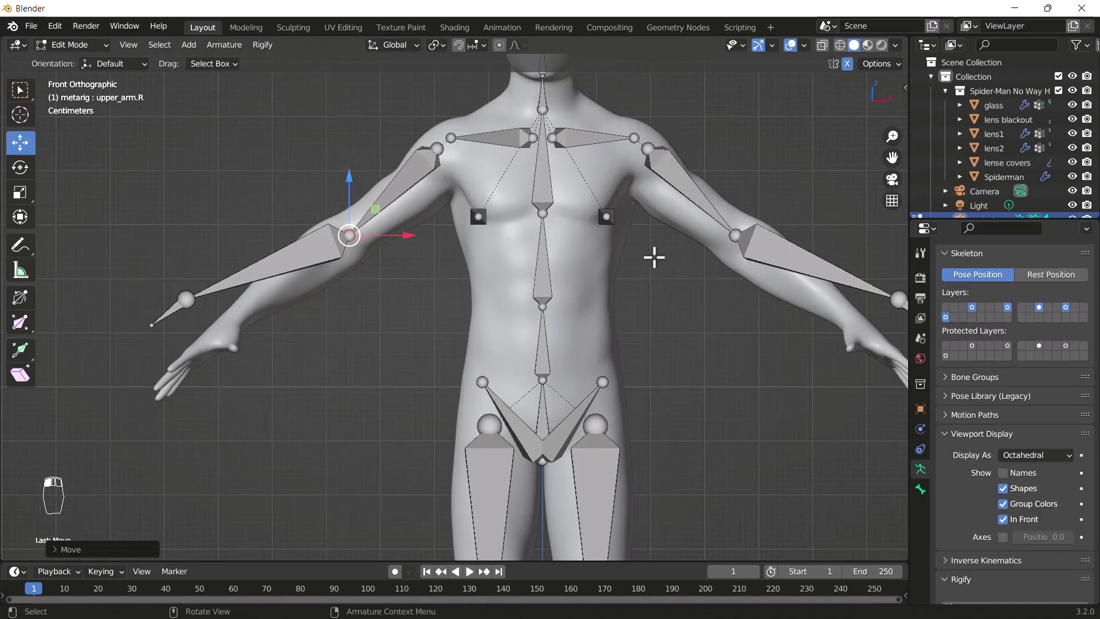
Lower the wrist joint and place the hand bone tip at the fingers
{"action": "left_click", "coordinate": [178, 295]}
{"action": "key", "text": "g"}
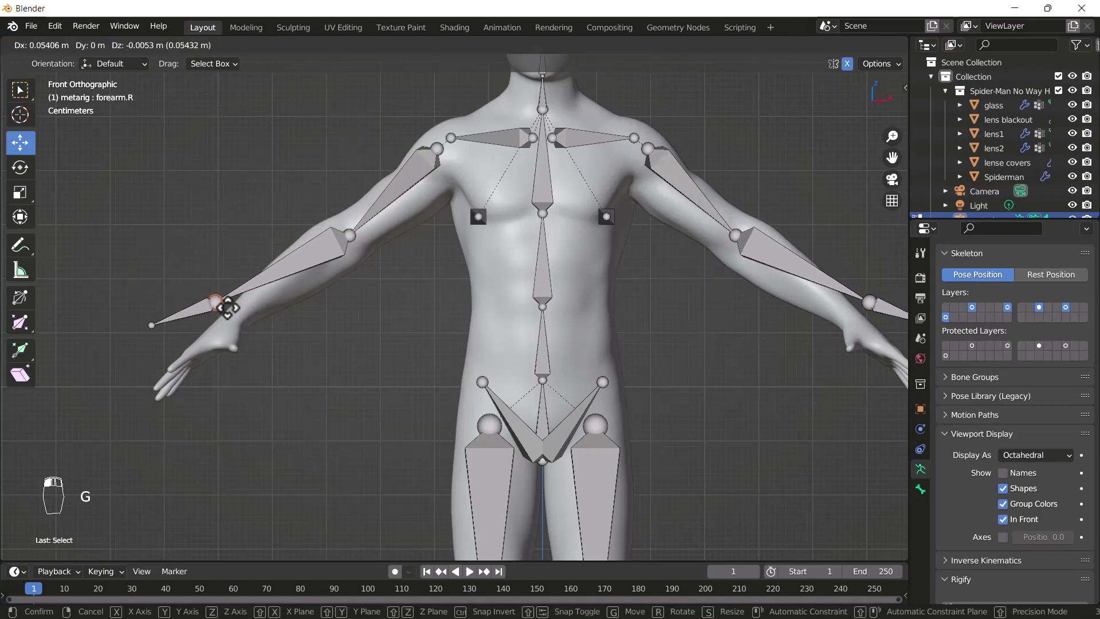
{"action": "left_click", "coordinate": [247, 323]}
{"action": "left_click", "coordinate": [156, 327]}
{"action": "key", "text": "g"}
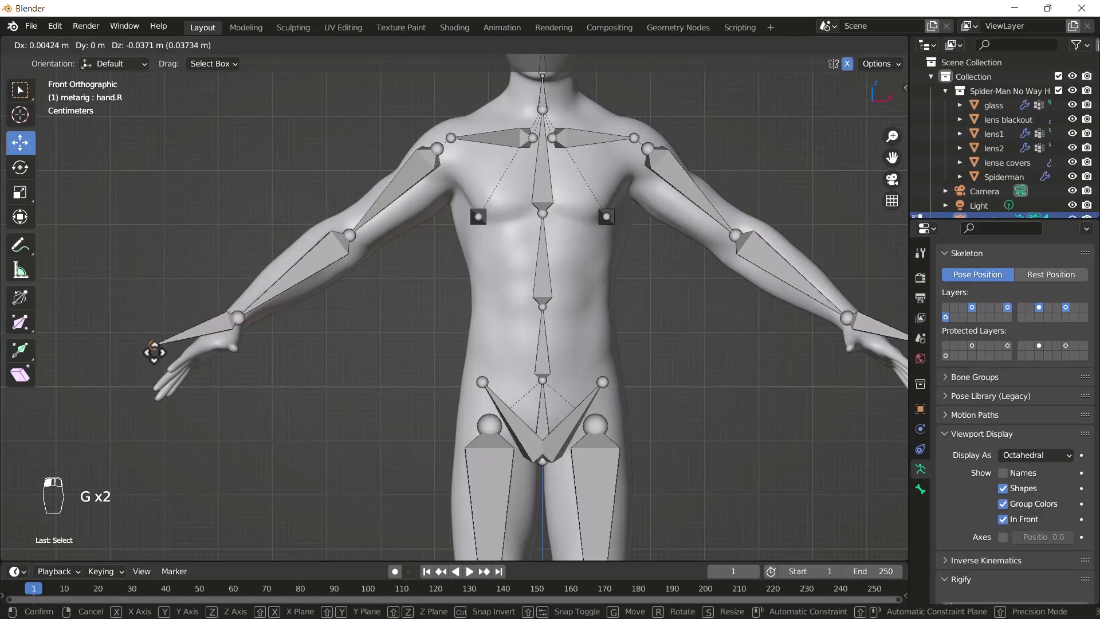
{"action": "left_click", "coordinate": [166, 388]}
{"action": "scroll", "coordinate": [510, 279], "scroll_direction": "down", "scroll_amount": 2}
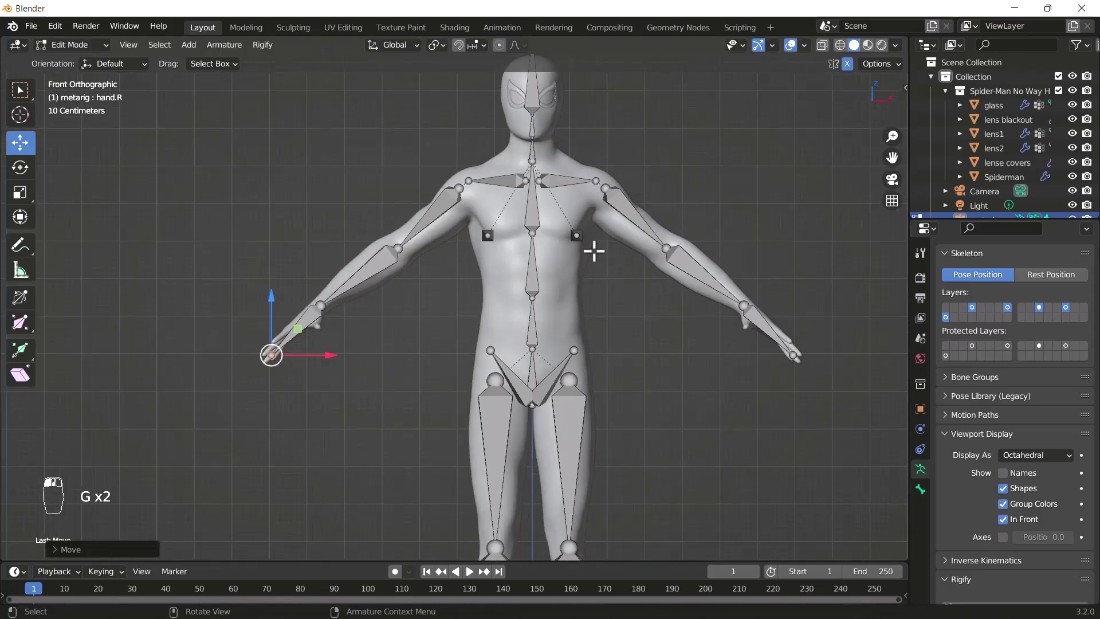
{"action": "scroll", "coordinate": [555, 283], "scroll_direction": "up", "scroll_amount": 3}
{"action": "middle_click_drag", "start_coordinate": [540, 373], "coordinate": [557, 162], "text": "shift"}
In the left side view, move the upper_arm.R shoulder joint inside the model's arm
{"action": "scroll", "coordinate": [557, 162], "scroll_direction": "down", "scroll_amount": 4}
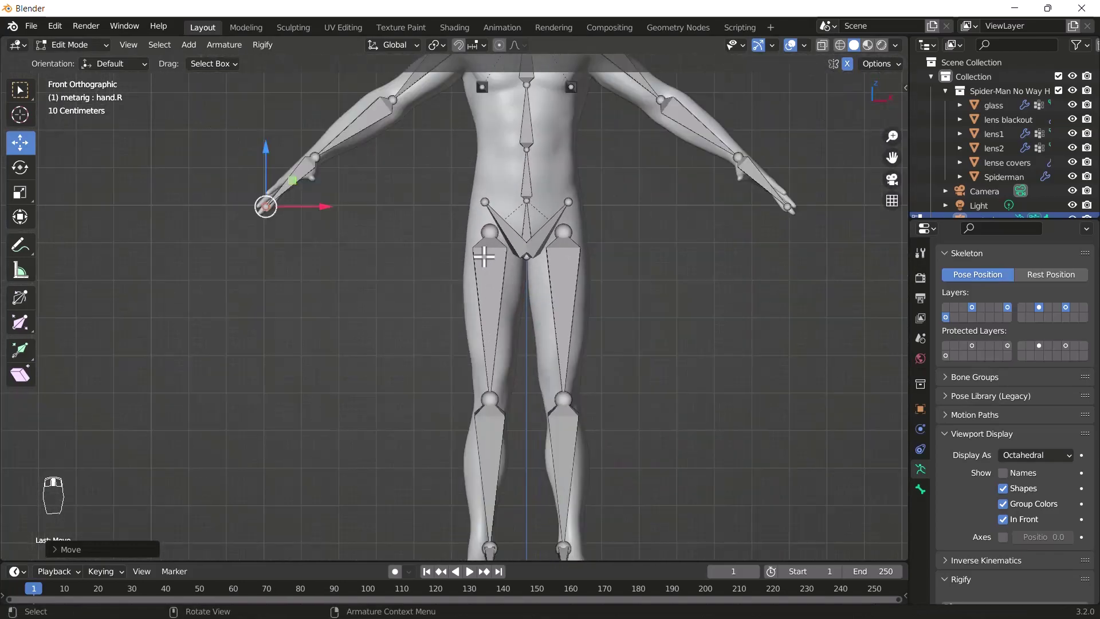
{"action": "key", "text": "grave"}
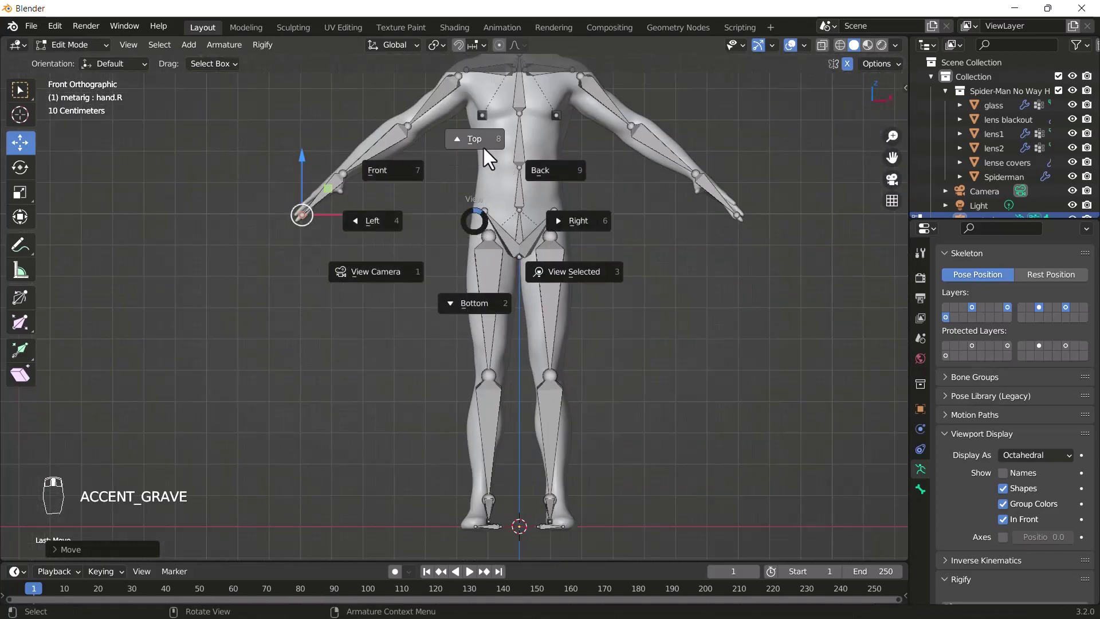
{"action": "left_click", "coordinate": [371, 220]}
{"action": "middle_click_drag", "start_coordinate": [393, 233], "coordinate": [393, 275]}
{"action": "scroll", "coordinate": [393, 275], "scroll_direction": "up", "scroll_amount": 9}
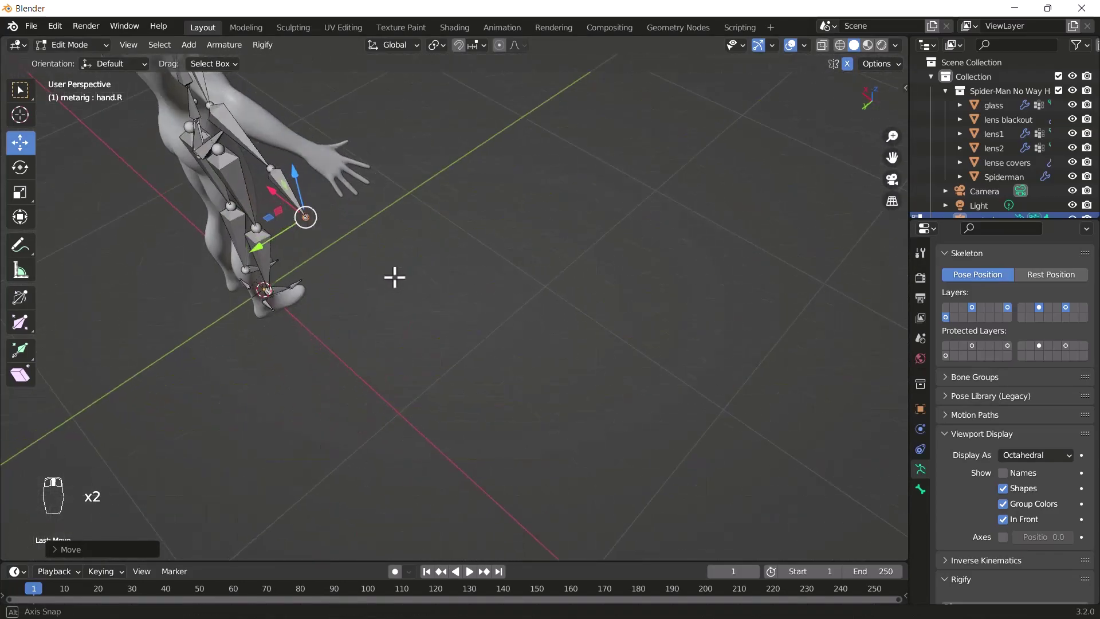
{"action": "key", "text": "grave"}
{"action": "left_click", "coordinate": [287, 237]}
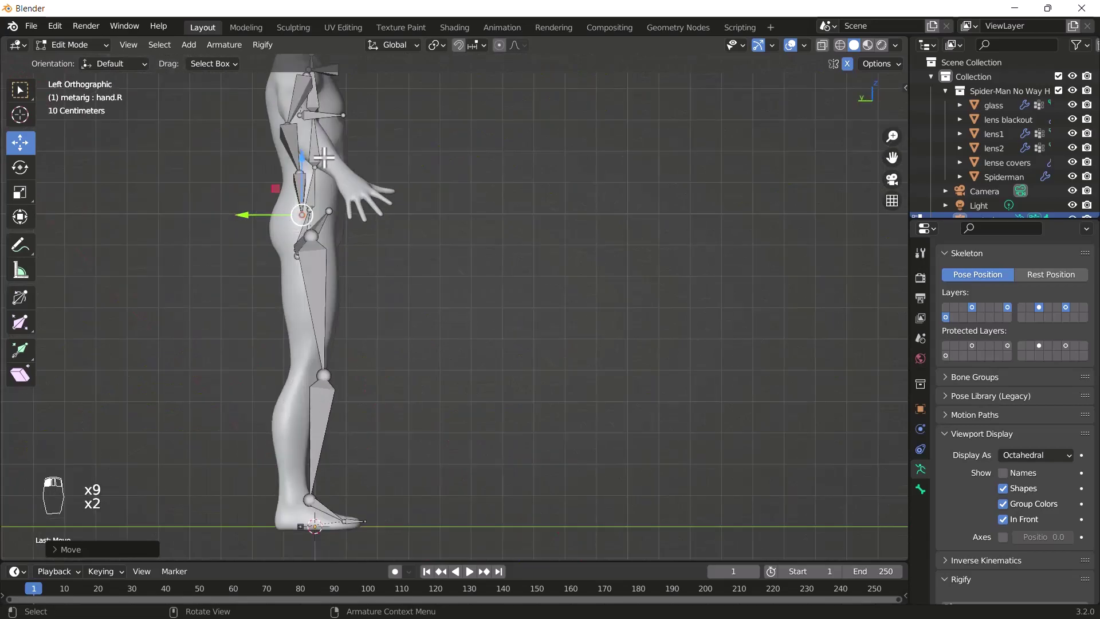
{"action": "middle_click_drag", "start_coordinate": [287, 237], "coordinate": [360, 238]}
{"action": "scroll", "coordinate": [361, 239], "scroll_direction": "up", "scroll_amount": 3}
{"action": "key", "text": "grave"}
{"action": "left_click", "coordinate": [236, 147]}
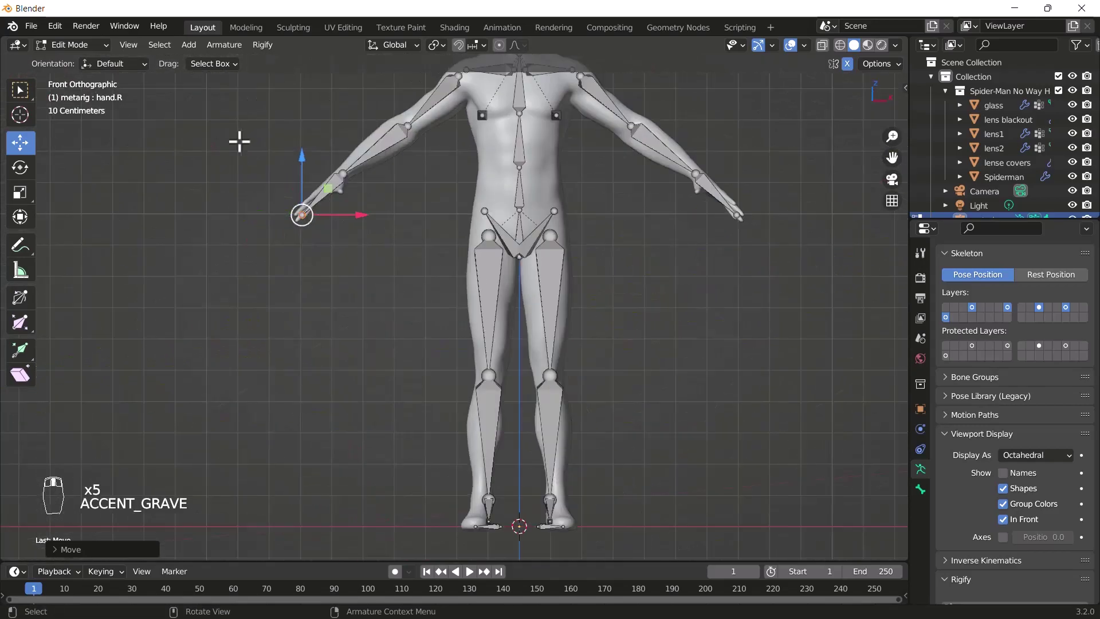
{"action": "key", "text": "grave"}
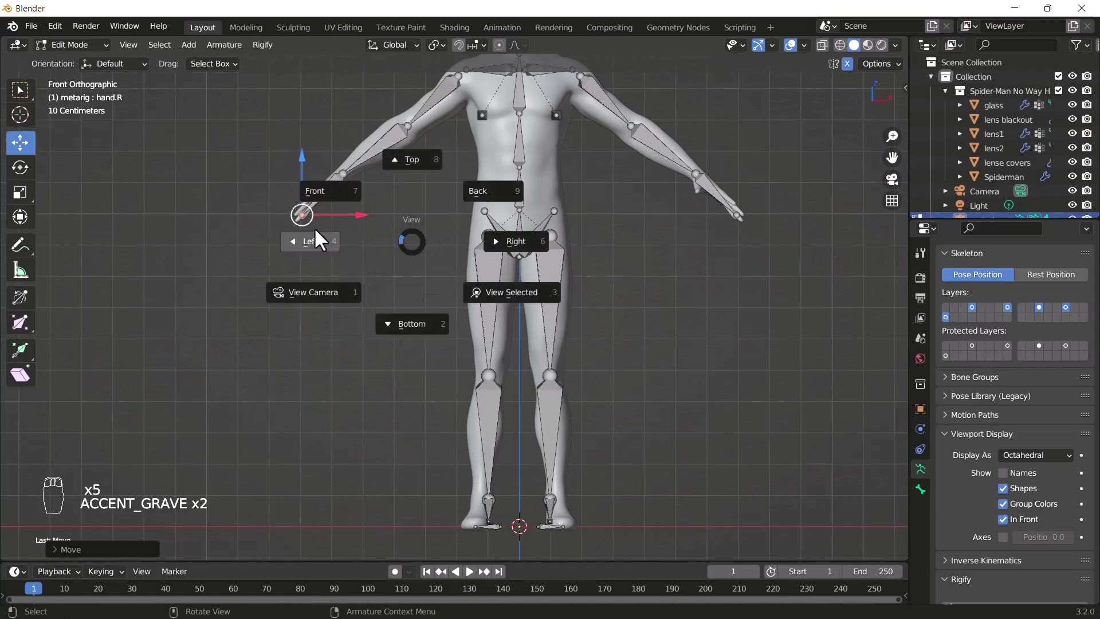
{"action": "left_click", "coordinate": [314, 233]}
{"action": "scroll", "coordinate": [380, 258], "scroll_direction": "up", "scroll_amount": 5}
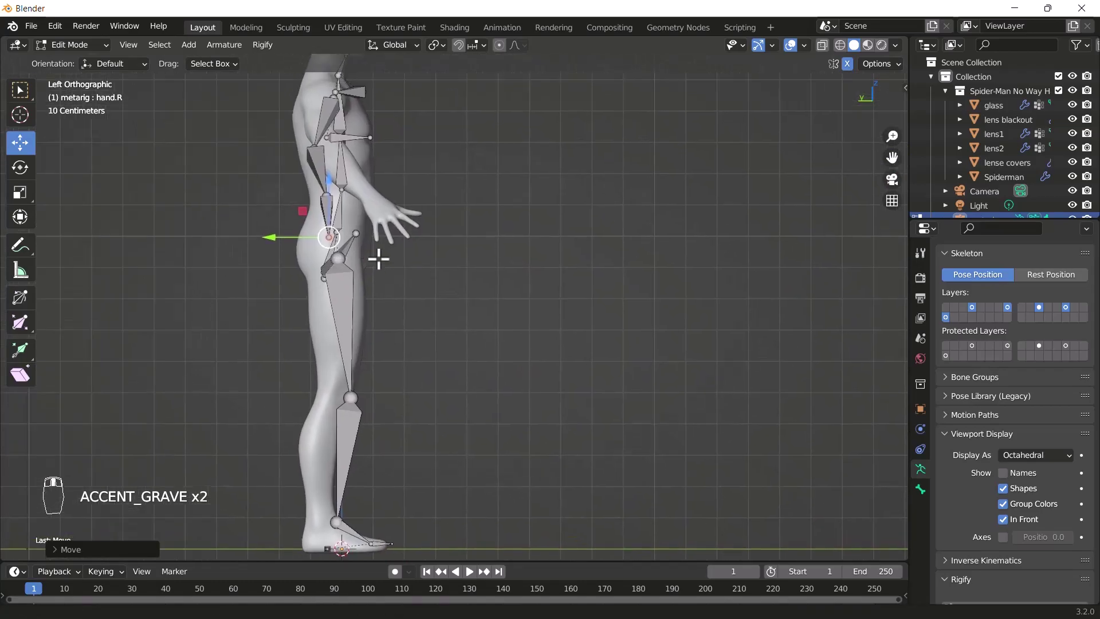
{"action": "scroll", "coordinate": [411, 214], "scroll_direction": "up", "scroll_amount": 3}
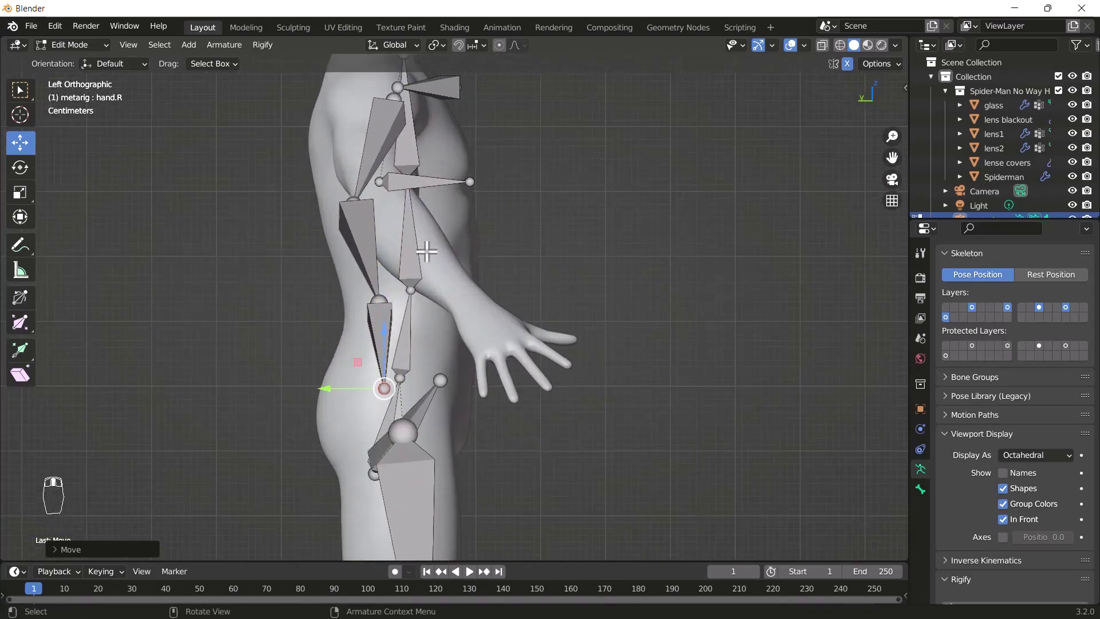
{"action": "left_click", "coordinate": [349, 200]}
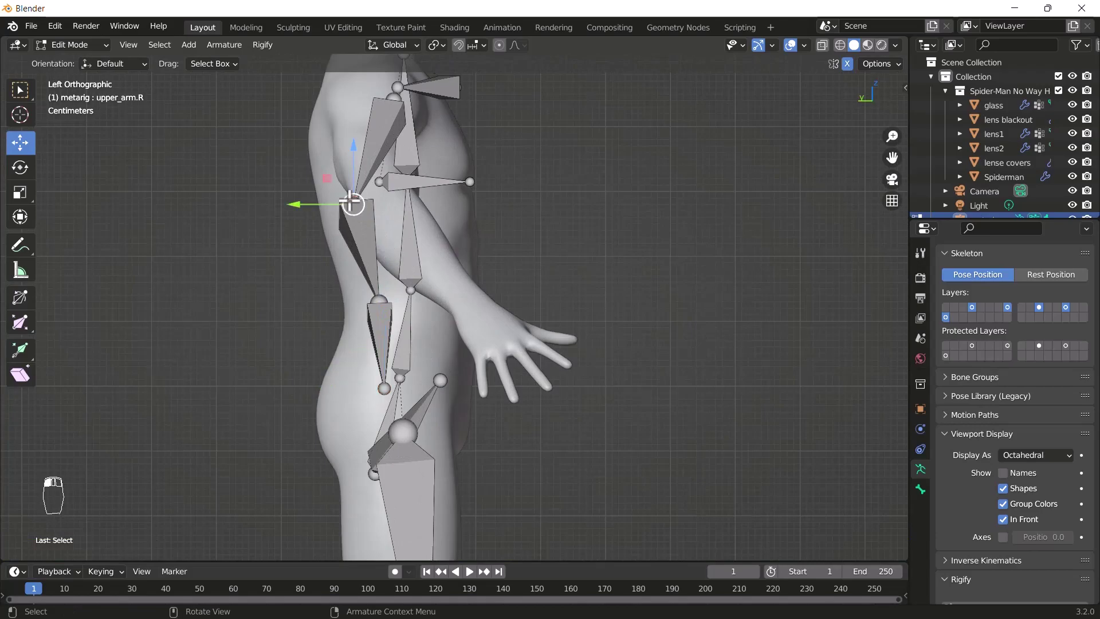
{"action": "key", "text": "g"}
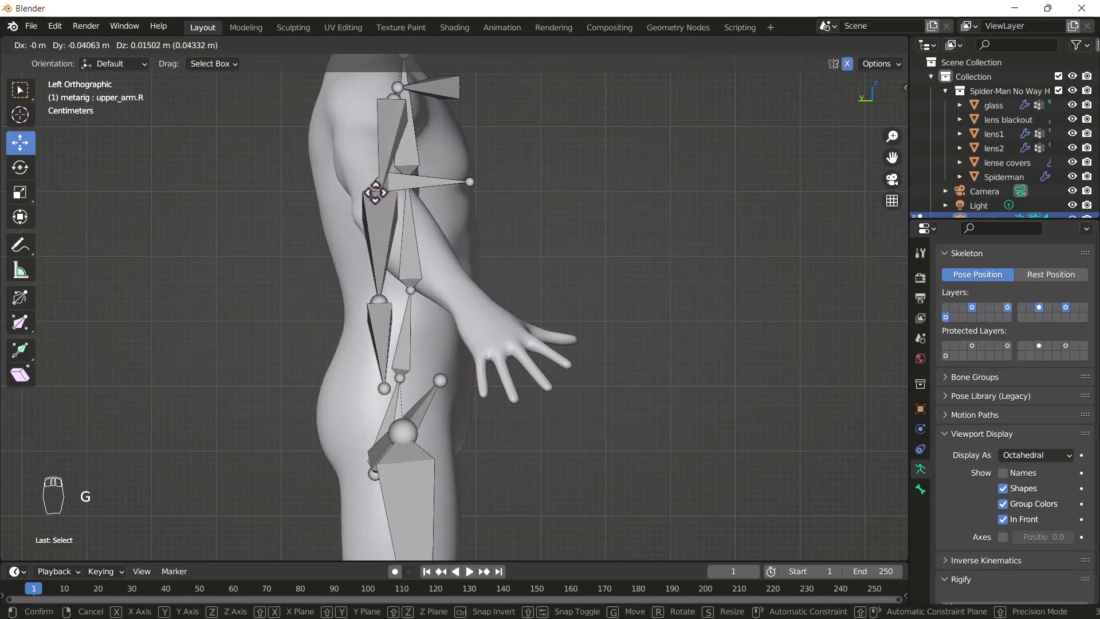
{"action": "left_click", "coordinate": [382, 194]}
Shift the right elbow and hand.R joints in depth so they sit inside the arm
{"action": "left_click", "coordinate": [379, 302]}
{"action": "key", "text": "g"}
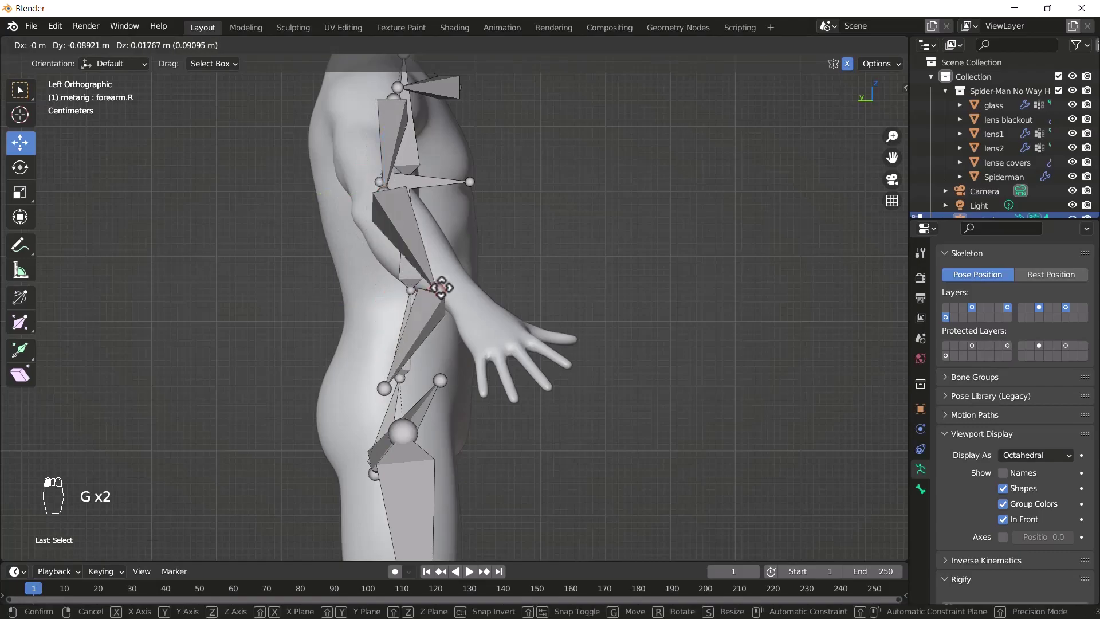
{"action": "left_click", "coordinate": [470, 296]}
{"action": "left_click", "coordinate": [385, 386]}
{"action": "key", "text": "g"}
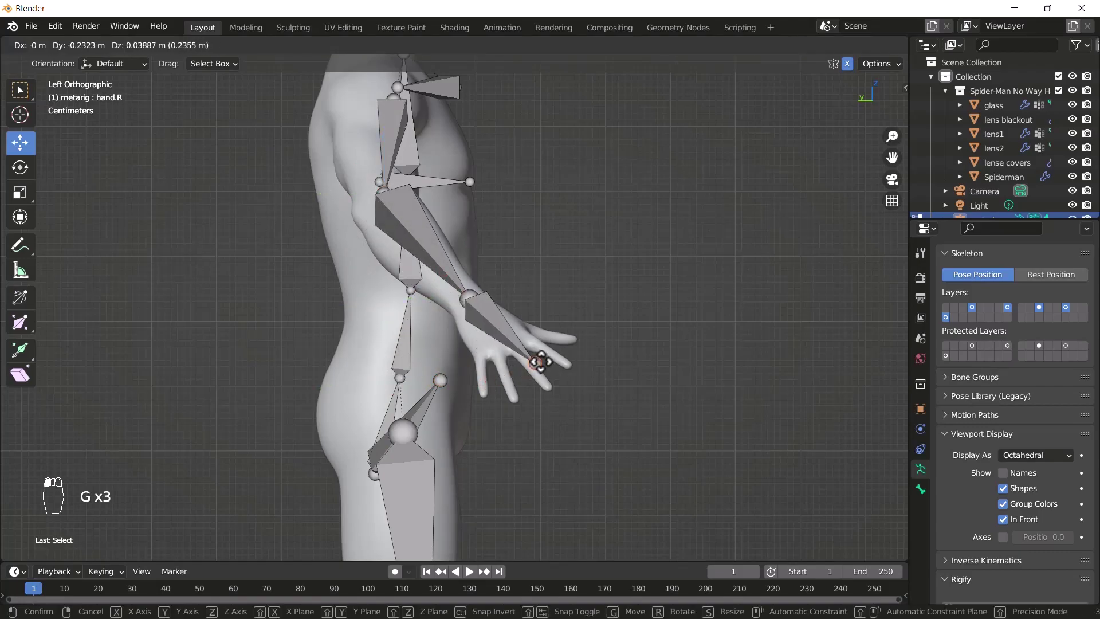
{"action": "left_click", "coordinate": [533, 365]}
{"action": "key", "text": "Escape"}
{"action": "key", "text": "grave"}
{"action": "key", "text": "Escape"}
{"action": "key", "text": "Escape"}
{"action": "key", "text": "Escape"}
{"action": "key", "text": "Escape"}
{"action": "key", "text": "Escape"}
{"action": "key", "text": "grave"}
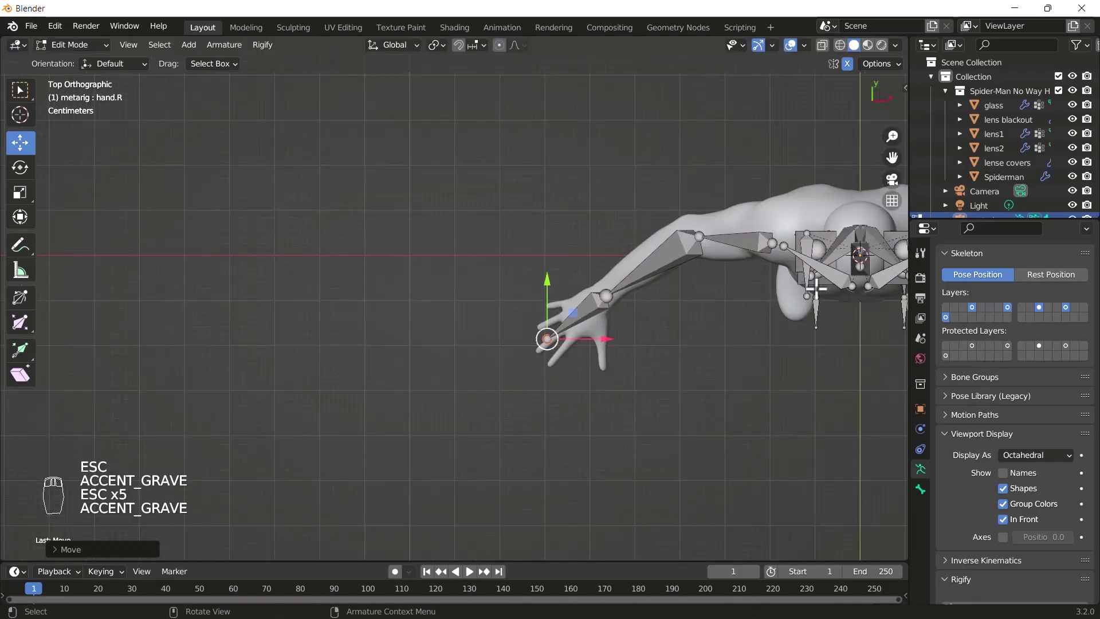
From the top view, raise the forearm.R elbow joint slightly to follow the model's arm
{"action": "middle_click_drag", "start_coordinate": [811, 278], "coordinate": [532, 235], "text": "shift"}
{"action": "scroll", "coordinate": [515, 232], "scroll_direction": "down", "scroll_amount": 1}
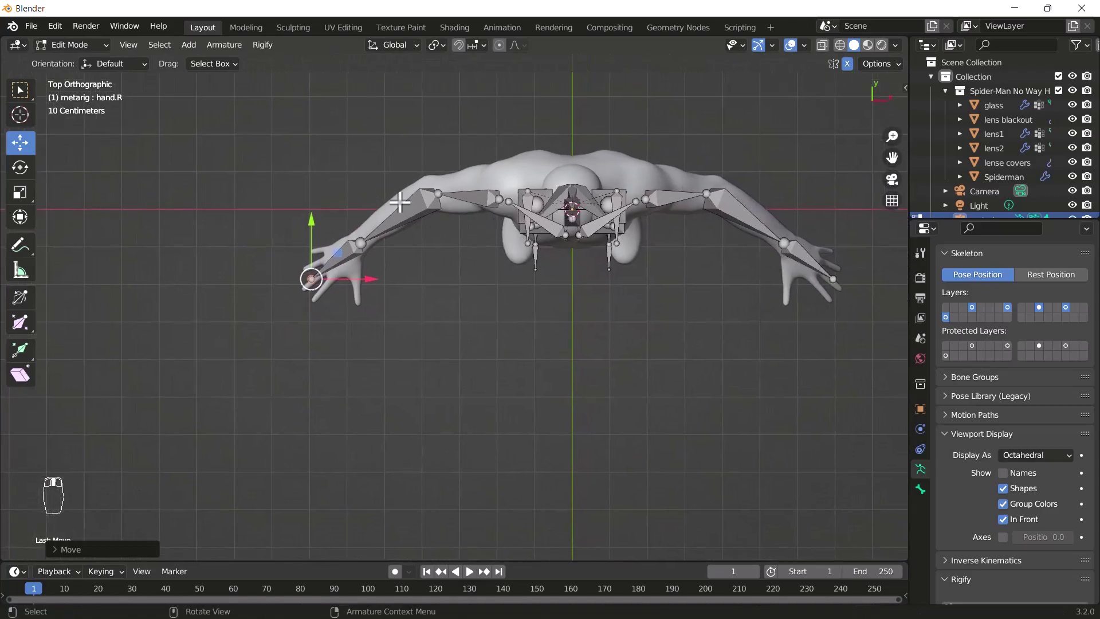
{"action": "left_click", "coordinate": [441, 199]}
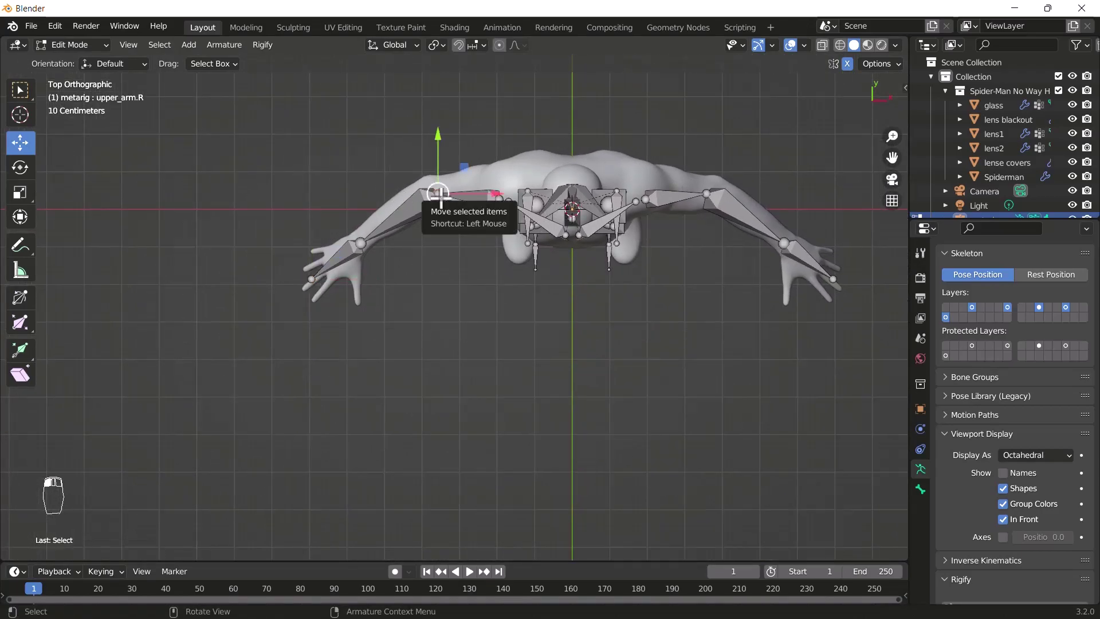
{"action": "key", "text": "g"}
{"action": "right_click", "coordinate": [409, 219]}
{"action": "left_click", "coordinate": [363, 244]}
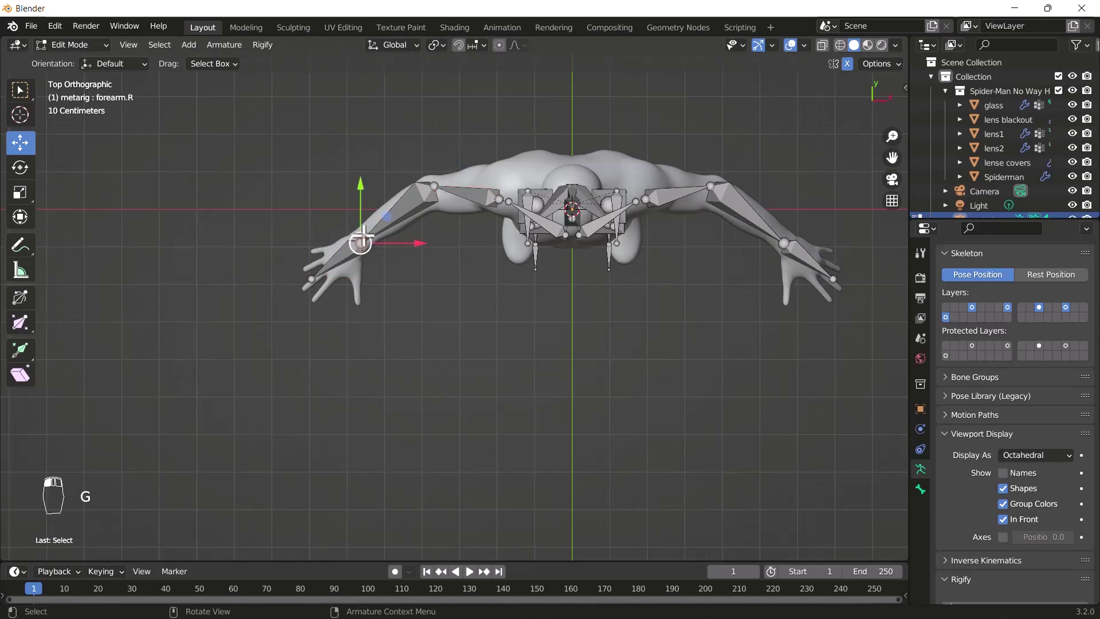
{"action": "key", "text": "g"}
{"action": "left_click", "coordinate": [362, 225]}
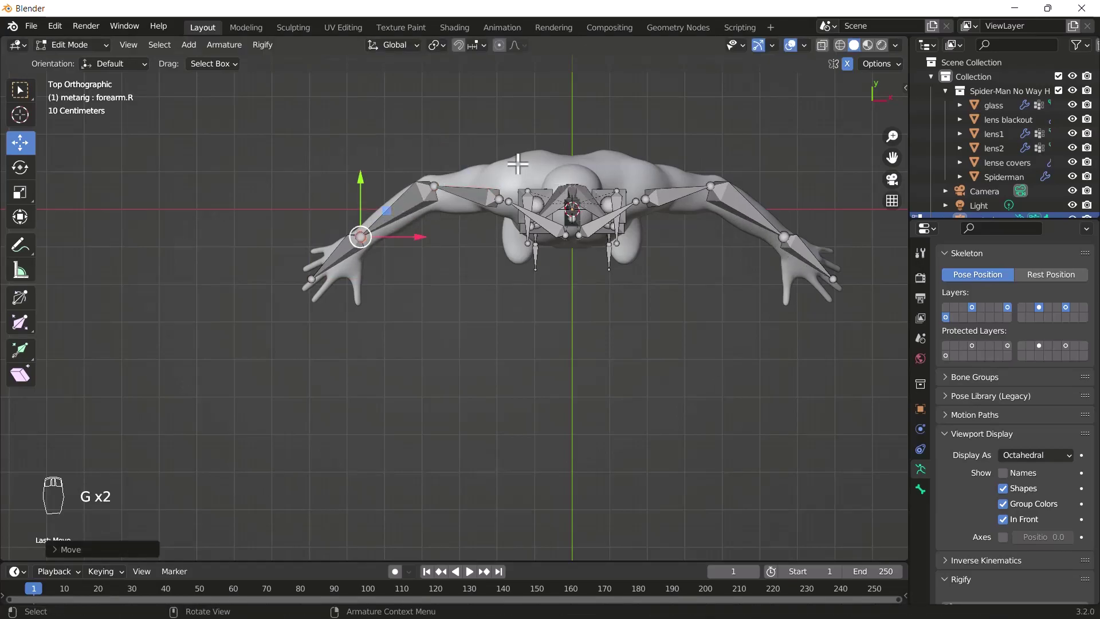
{"action": "left_click_drag", "start_coordinate": [500, 145], "coordinate": [641, 330]}
With X-ray on, box-select the torso bones and shift them along Y into the body
{"action": "left_click", "coordinate": [821, 47]}
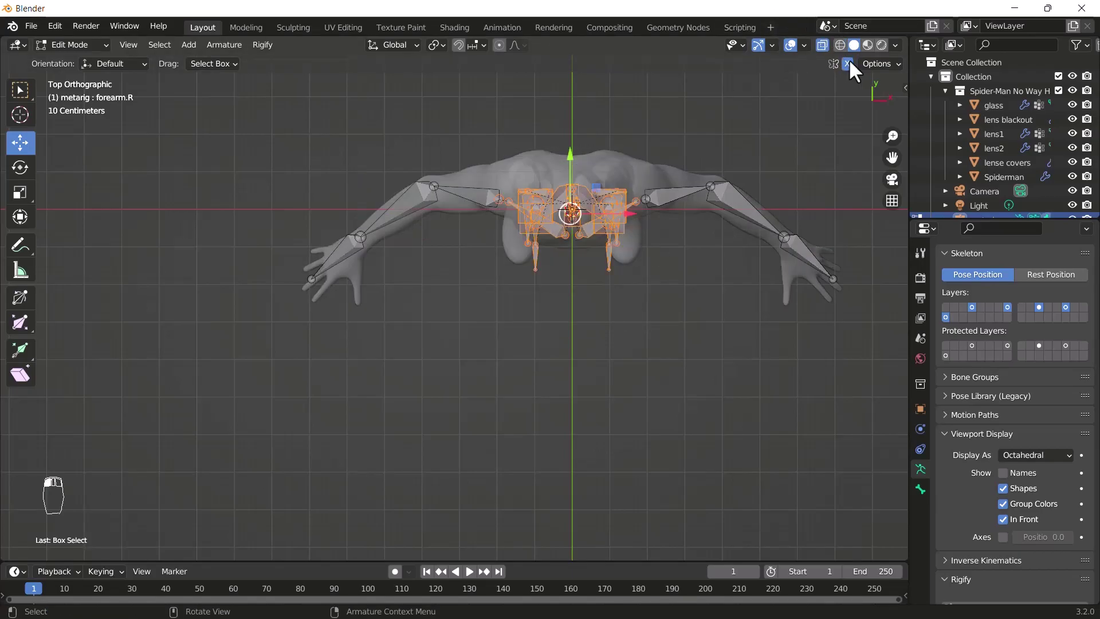
{"action": "left_click_drag", "start_coordinate": [499, 139], "coordinate": [636, 290]}
{"action": "left_click_drag", "start_coordinate": [574, 165], "coordinate": [572, 150]}
{"action": "left_click", "coordinate": [819, 43]}
In the left side view, move the knee and ankle joints inside the leg and heel
{"action": "key", "text": "grave"}
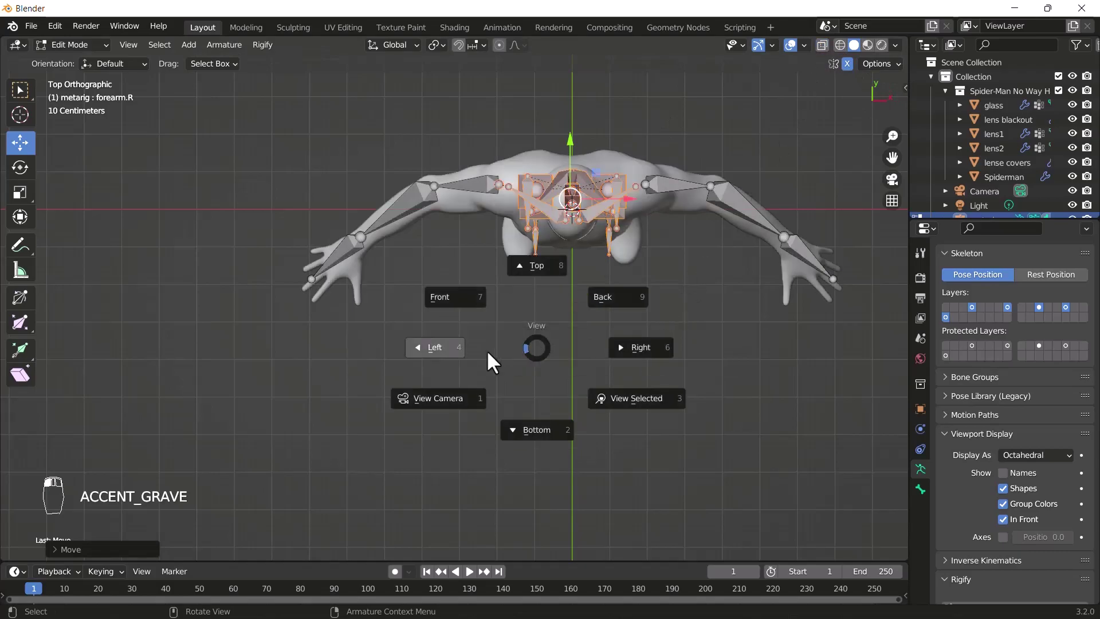
{"action": "left_click", "coordinate": [446, 352]}
{"action": "scroll", "coordinate": [614, 318], "scroll_direction": "down", "scroll_amount": 3}
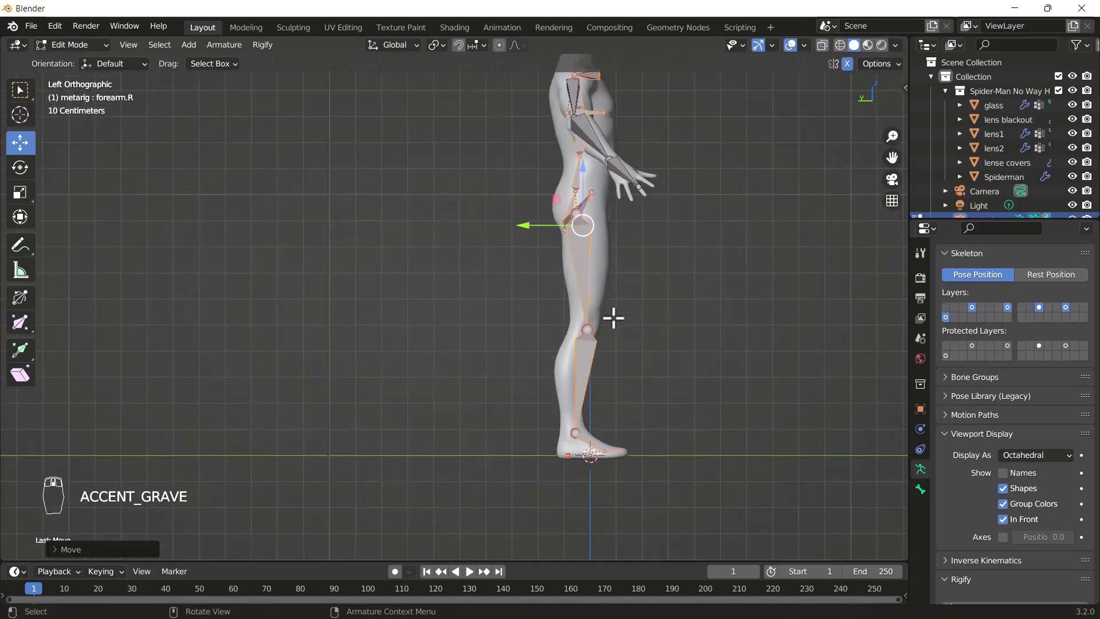
{"action": "scroll", "coordinate": [607, 342], "scroll_direction": "up", "scroll_amount": 4}
{"action": "left_click_drag", "start_coordinate": [517, 200], "coordinate": [624, 258]}
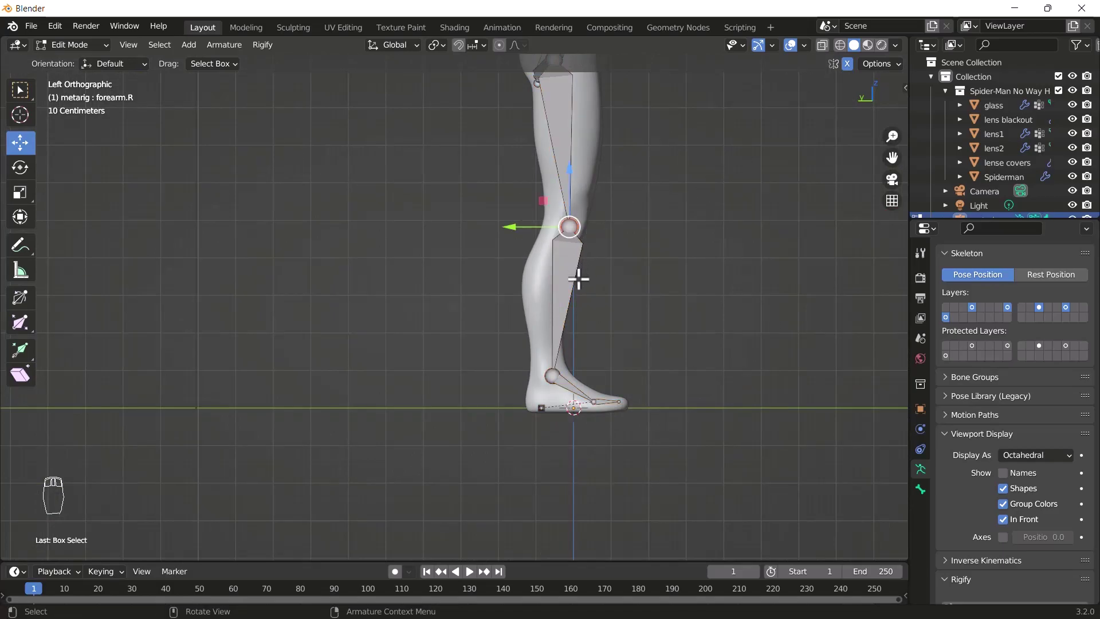
{"action": "key", "text": "g"}
{"action": "left_click", "coordinate": [587, 263]}
{"action": "left_click_drag", "start_coordinate": [510, 340], "coordinate": [569, 393]}
{"action": "key", "text": "g"}
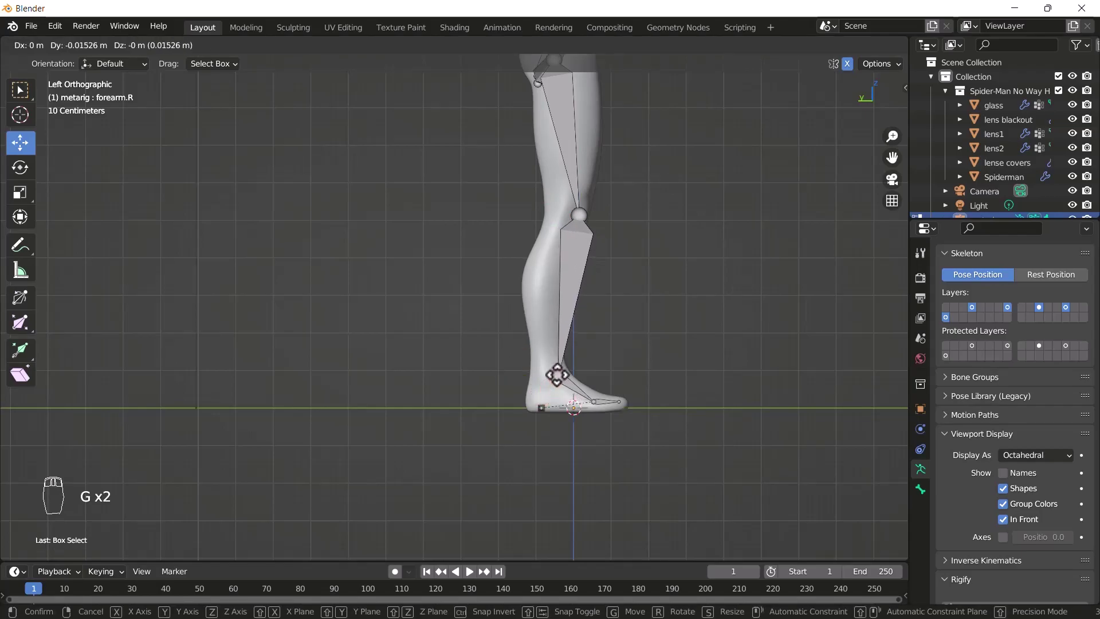
{"action": "left_click", "coordinate": [547, 377]}
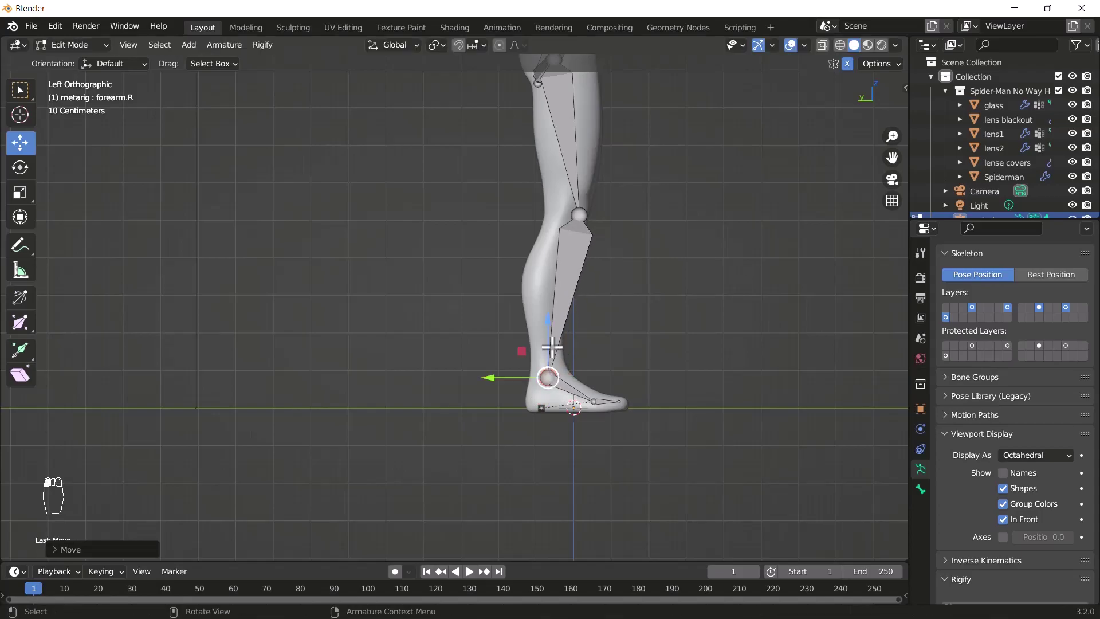
{"action": "key", "text": "grave"}
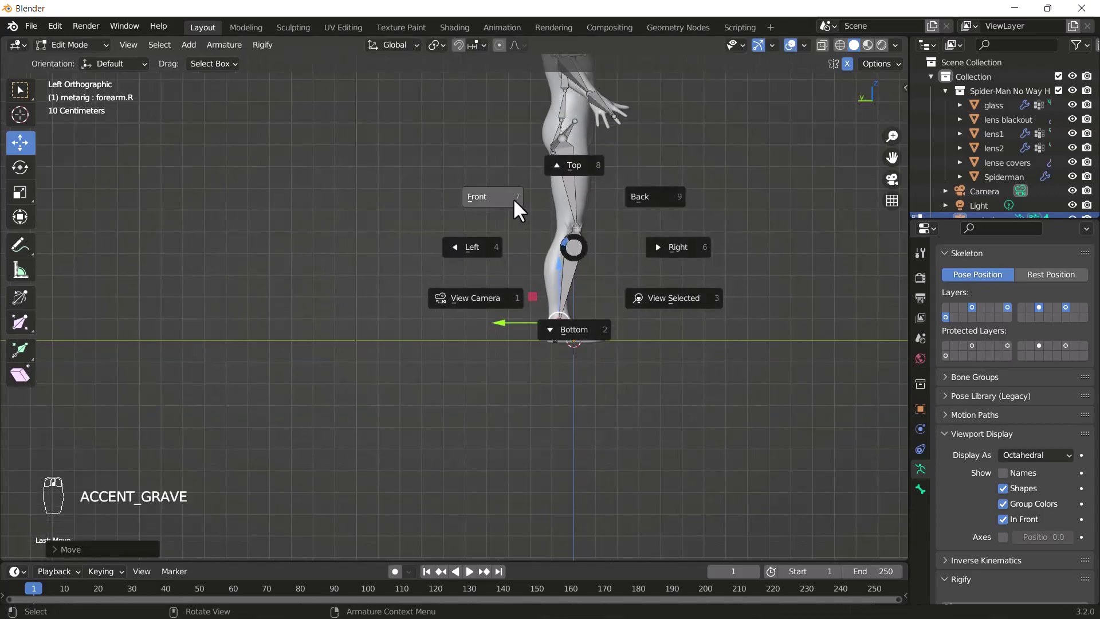
Switch to Front view and zoom in on the figure's legs
{"action": "left_click", "coordinate": [516, 208]}
{"action": "middle_click_drag", "start_coordinate": [553, 188], "coordinate": [613, 212]}
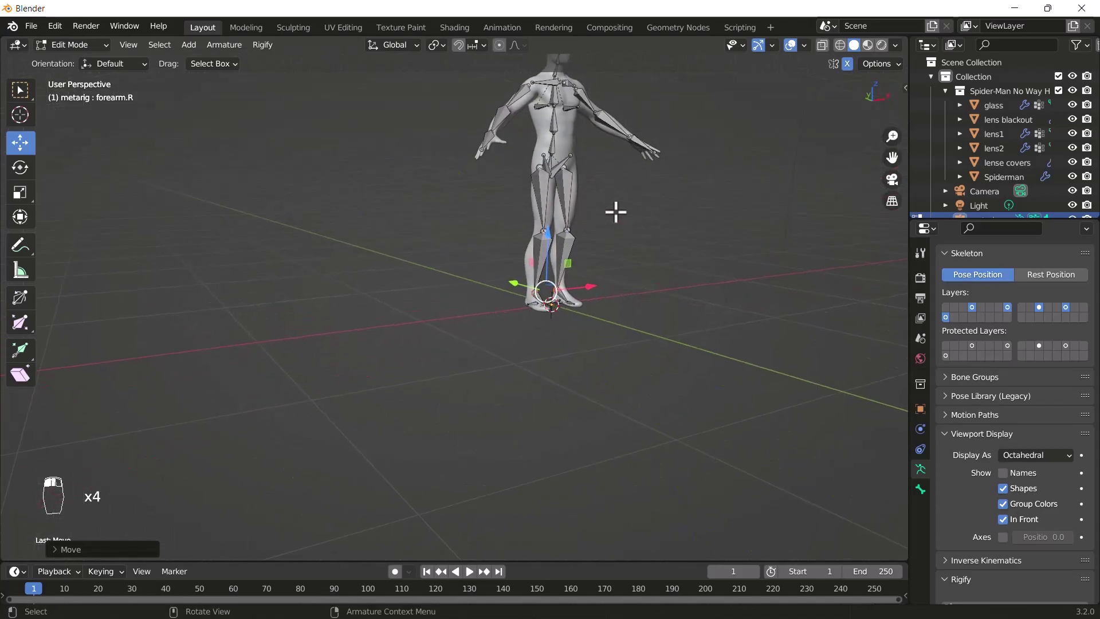
{"action": "key", "text": "grave"}
{"action": "left_click", "coordinate": [515, 143]}
{"action": "scroll", "coordinate": [589, 199], "scroll_direction": "down", "scroll_amount": 3}
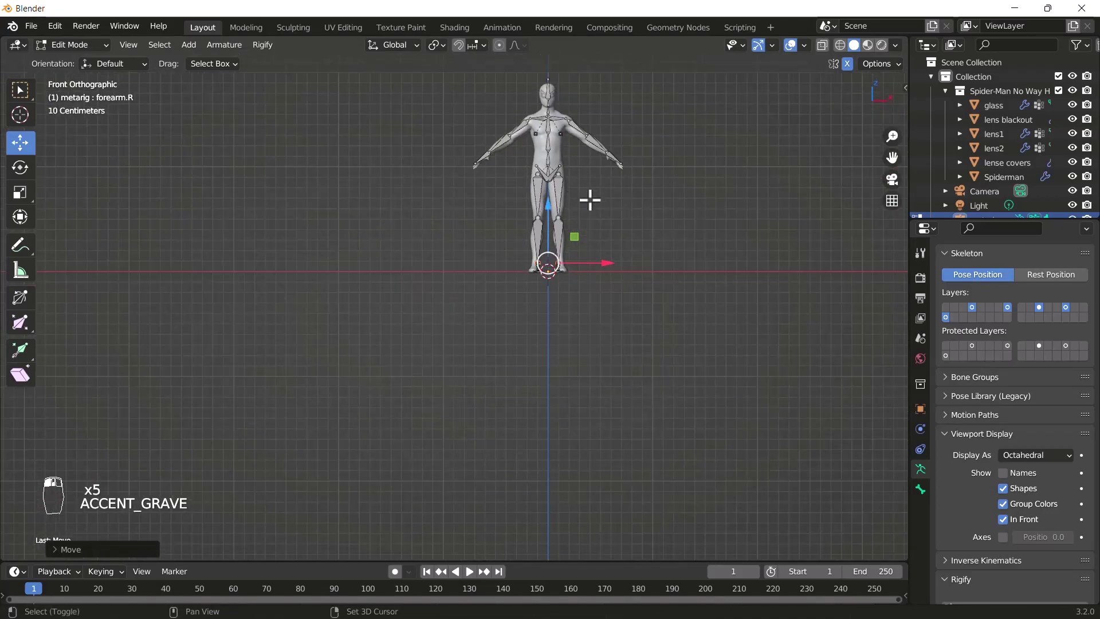
{"action": "scroll", "coordinate": [599, 275], "scroll_direction": "up", "scroll_amount": 6}
{"action": "scroll", "coordinate": [599, 287], "scroll_direction": "down", "scroll_amount": 3}
{"action": "scroll", "coordinate": [653, 373], "scroll_direction": "up", "scroll_amount": 6}
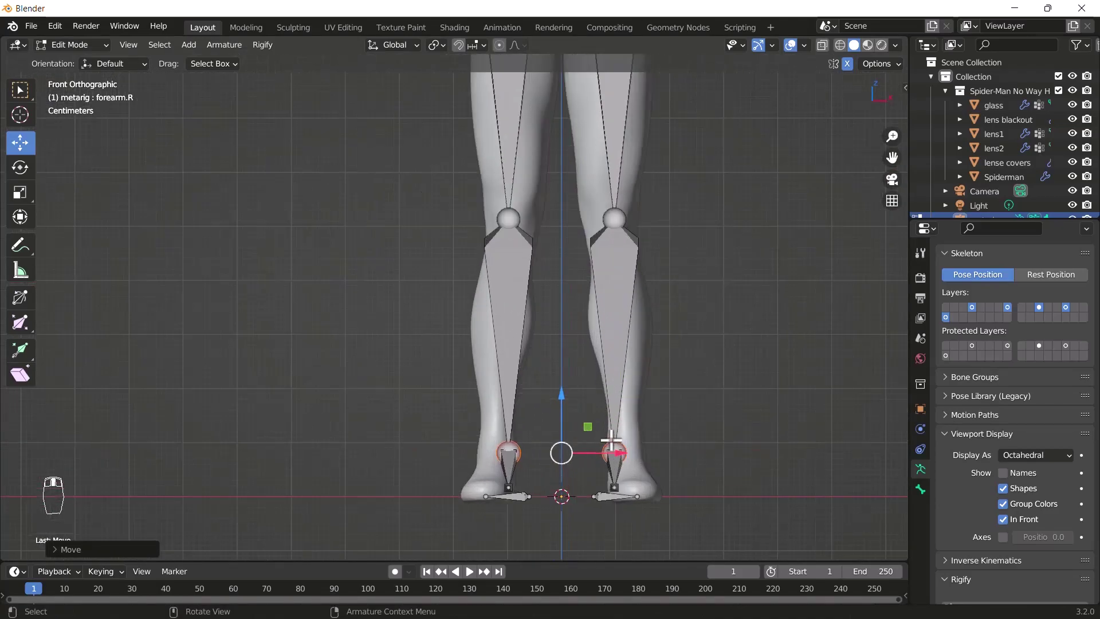
{"action": "scroll", "coordinate": [495, 344], "scroll_direction": "down", "scroll_amount": 1}
Box-select the left foot joint to align it with the foot
{"action": "left_click_drag", "start_coordinate": [475, 330], "coordinate": [557, 369]}
{"action": "scroll", "coordinate": [565, 376], "scroll_direction": "up", "scroll_amount": 3}
{"action": "scroll", "coordinate": [553, 338], "scroll_direction": "down", "scroll_amount": 4}
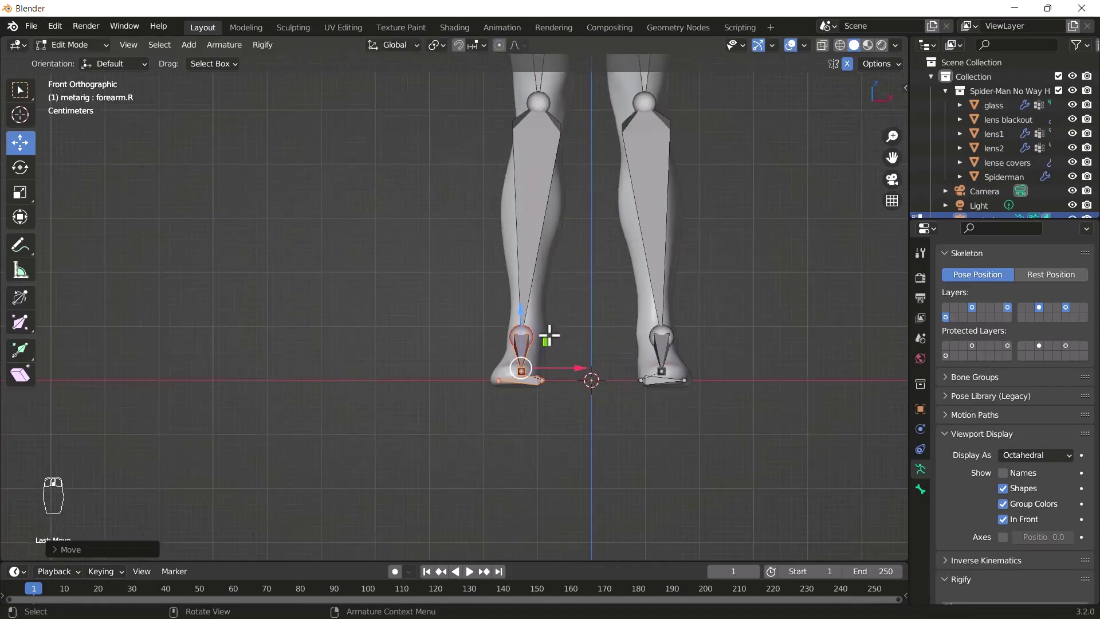
Move both knee joints up into the knees, then toggle Edit Mode
{"action": "left_click_drag", "start_coordinate": [506, 228], "coordinate": [622, 274]}
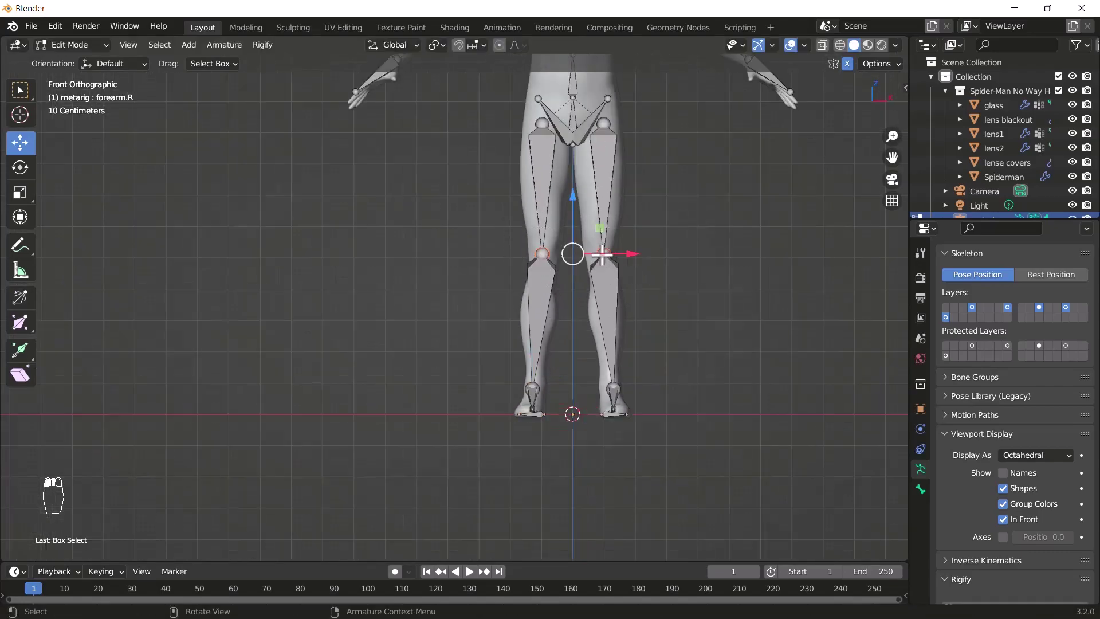
{"action": "scroll", "coordinate": [559, 226], "scroll_direction": "up", "scroll_amount": 2}
{"action": "mouse_move", "coordinate": [559, 229]}
{"action": "left_mouse_down"}
{"action": "mouse_move", "coordinate": [556, 240]}
{"action": "mouse_move", "coordinate": [559, 222]}
{"action": "left_mouse_up"}
{"action": "scroll", "coordinate": [565, 239], "scroll_direction": "down", "scroll_amount": 2}
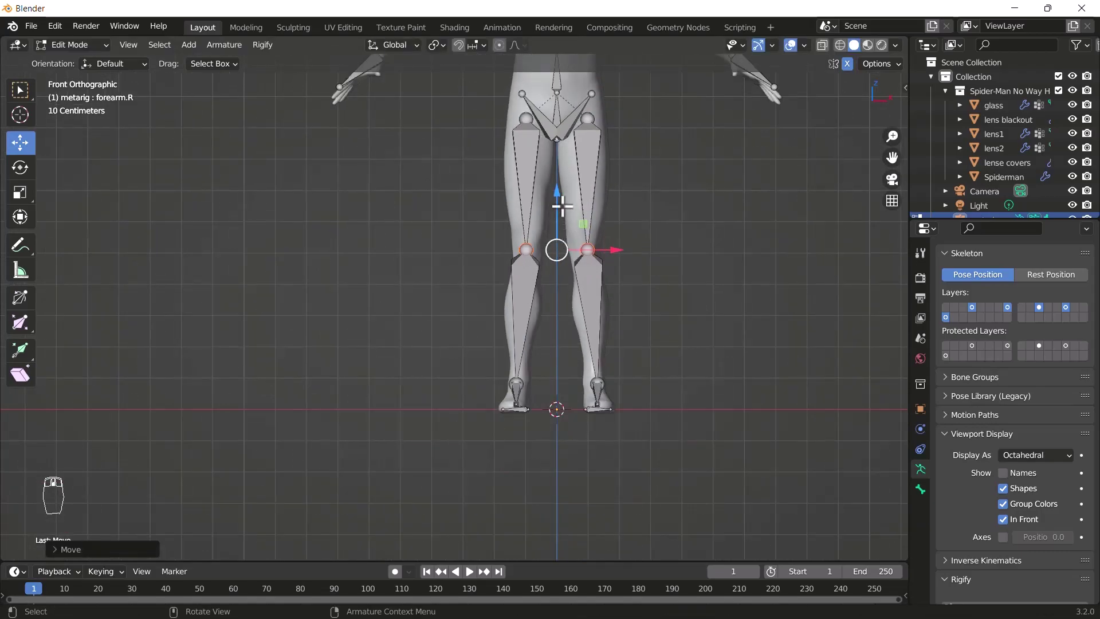
{"action": "scroll", "coordinate": [565, 239], "scroll_direction": "down", "scroll_amount": 3}
{"action": "scroll", "coordinate": [566, 244], "scroll_direction": "up", "scroll_amount": 2}
{"action": "scroll", "coordinate": [565, 245], "scroll_direction": "up", "scroll_amount": 2}
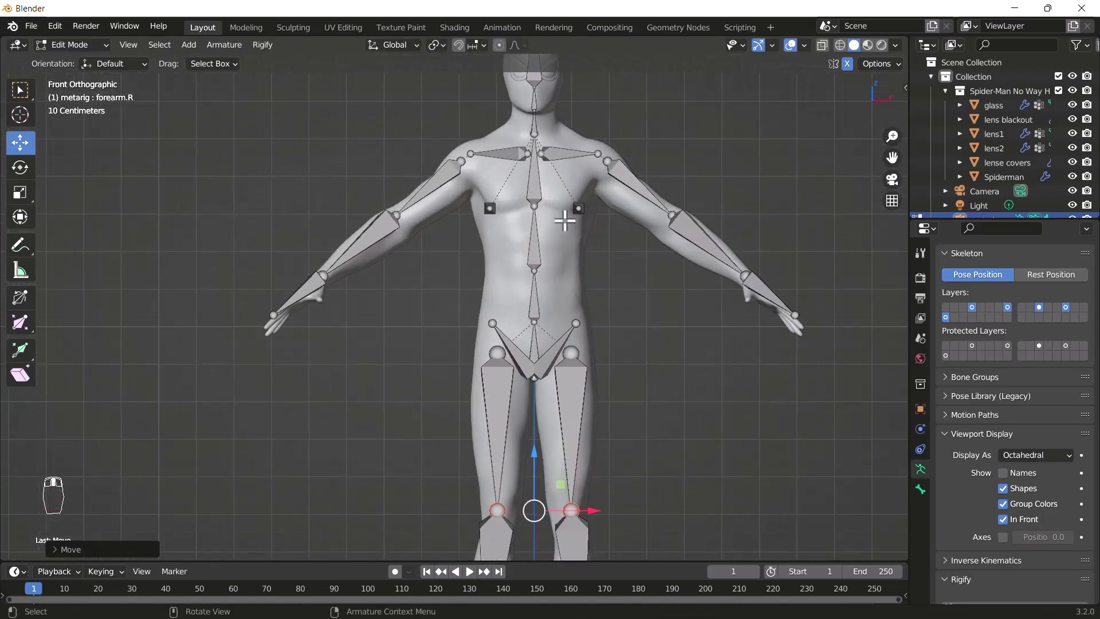
{"action": "scroll", "coordinate": [549, 200], "scroll_direction": "down", "scroll_amount": 1}
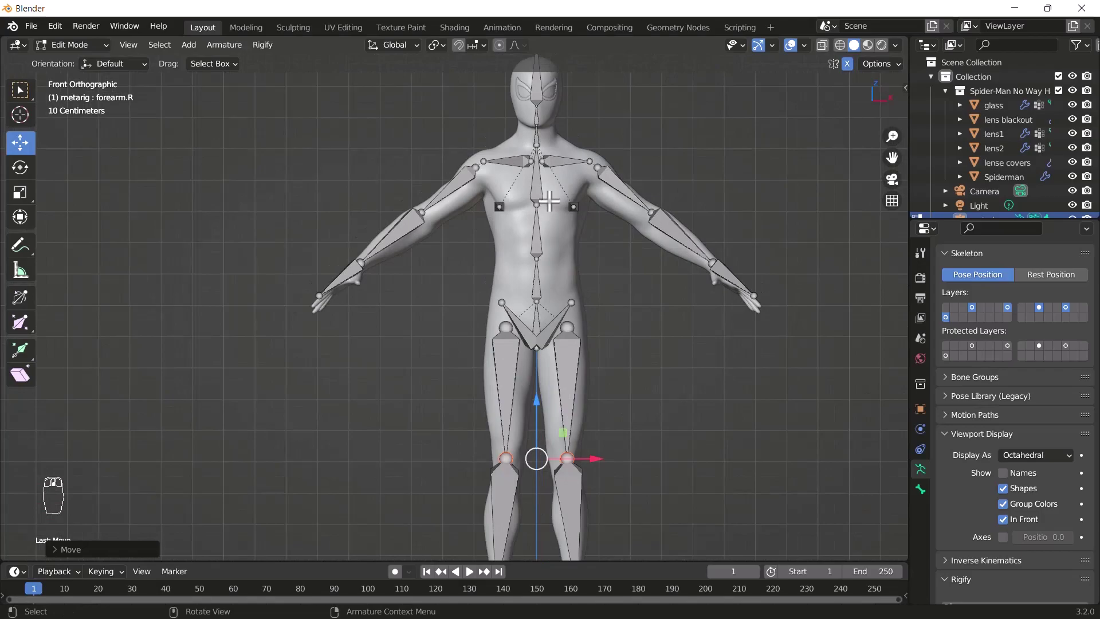
{"action": "key", "text": "Tab"}
{"action": "key", "text": "Tab"}
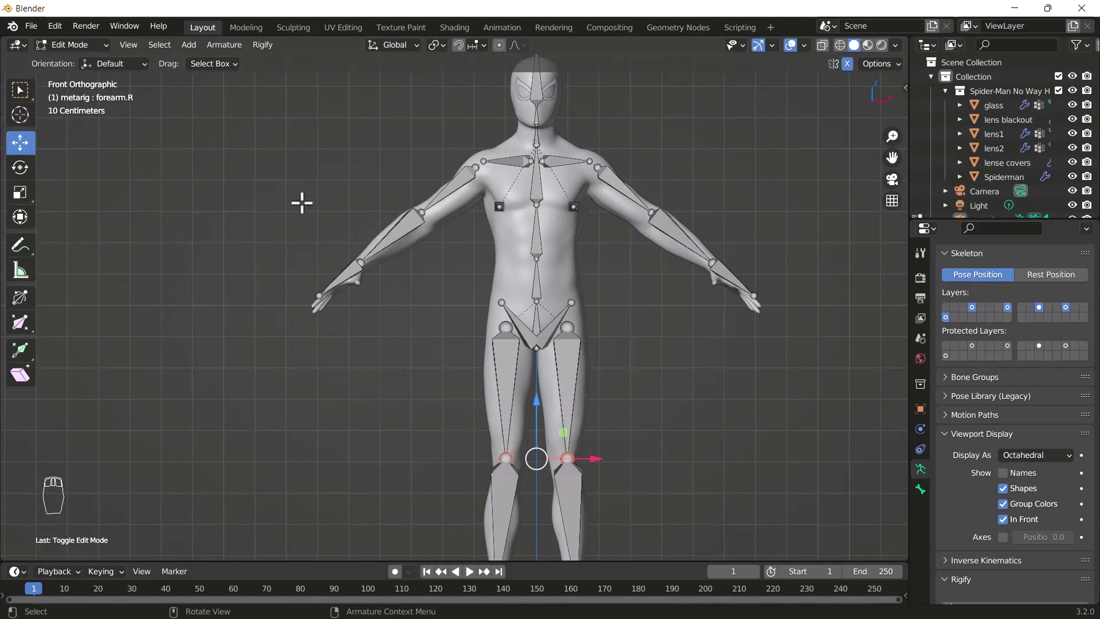
In Object Mode, parent the Spiderman mesh to the active metarig With Automatic Weights
{"action": "left_click", "coordinate": [99, 43]}
{"action": "left_click", "coordinate": [81, 59]}
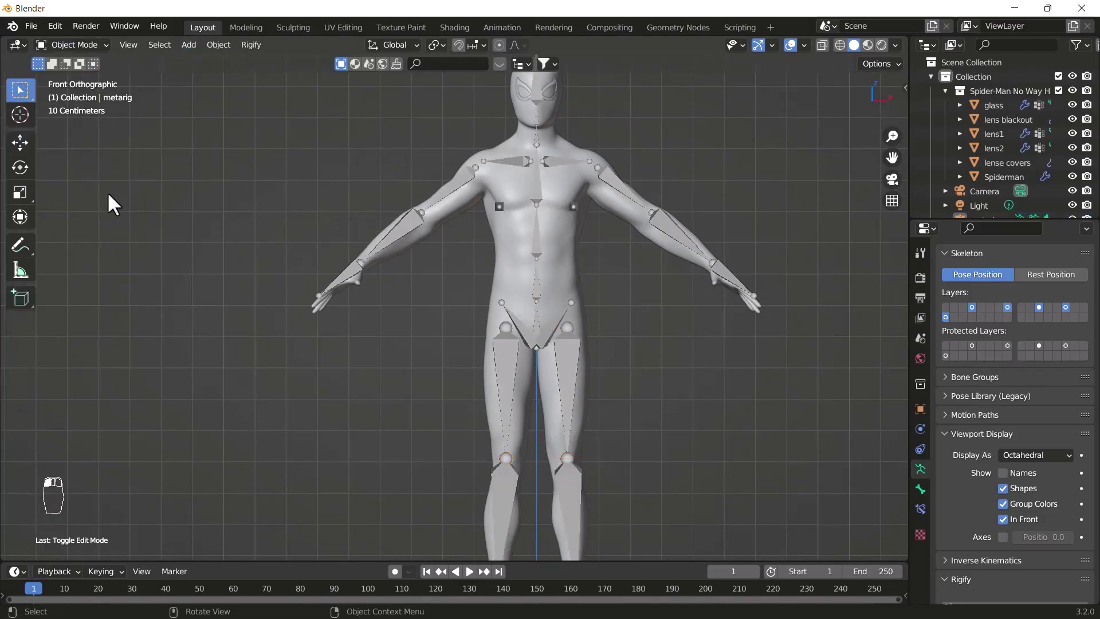
{"action": "left_click", "coordinate": [575, 248]}
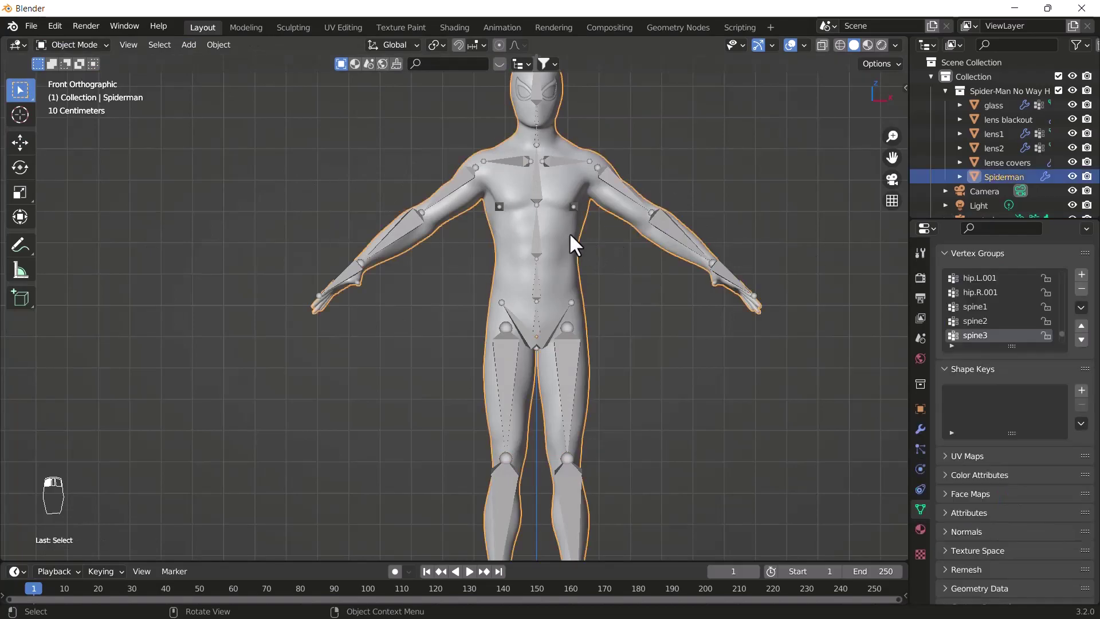
{"action": "left_click", "coordinate": [534, 241], "text": "shift"}
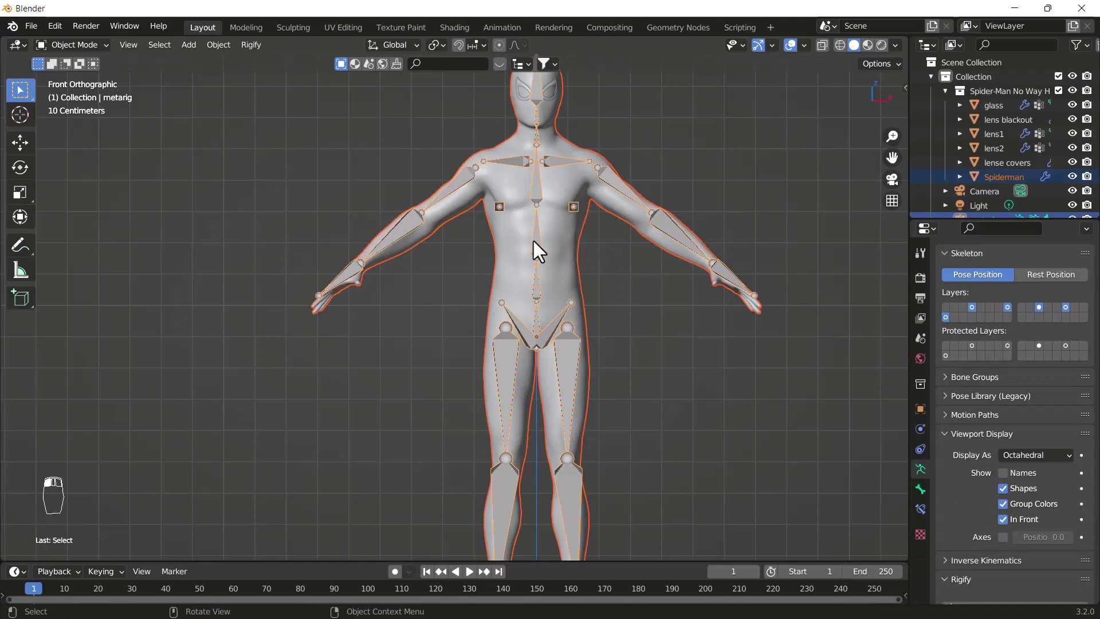
{"action": "key", "text": "ctrl+p"}
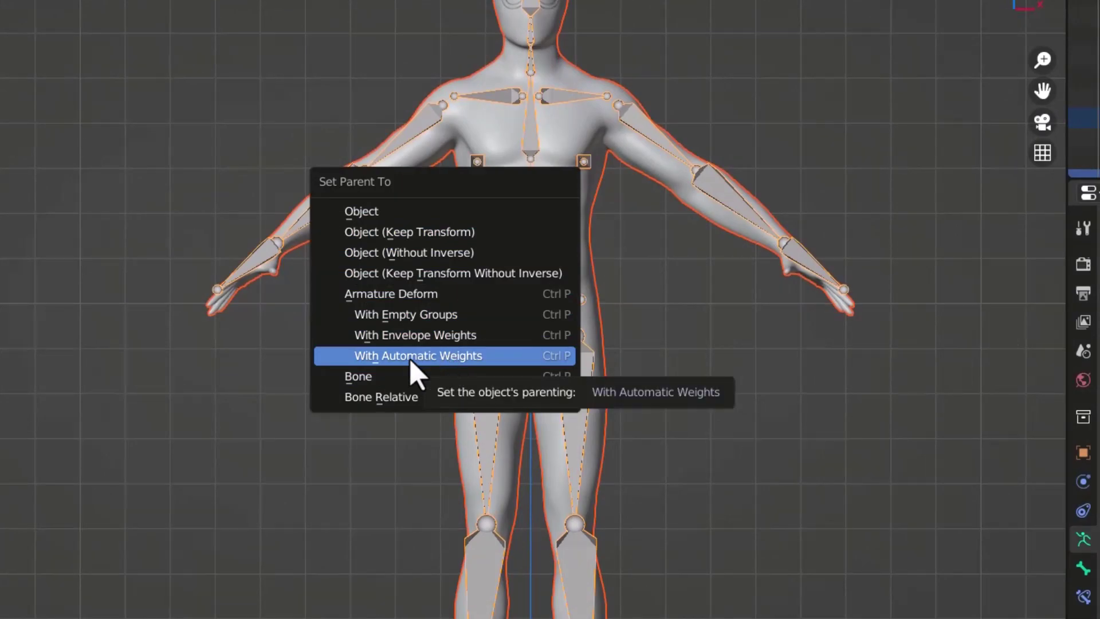
{"action": "left_click", "coordinate": [435, 359]}
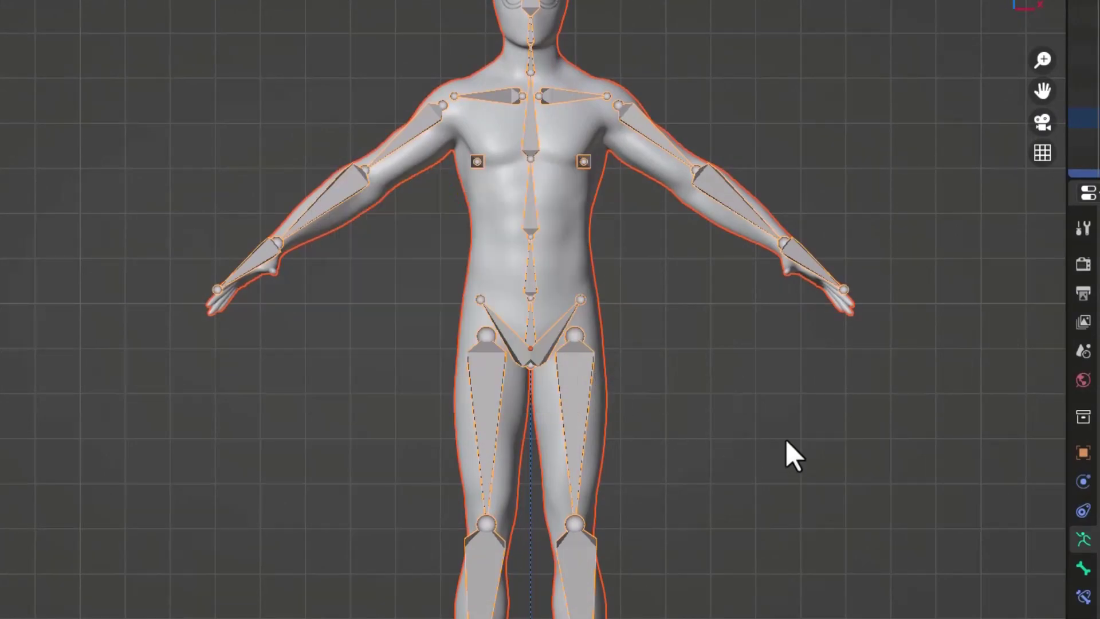
{"action": "middle_click_drag", "start_coordinate": [569, 321], "coordinate": [634, 326]}
Select the metarig and switch it to Pose Mode
{"action": "scroll", "coordinate": [634, 326], "scroll_direction": "up", "scroll_amount": 3}
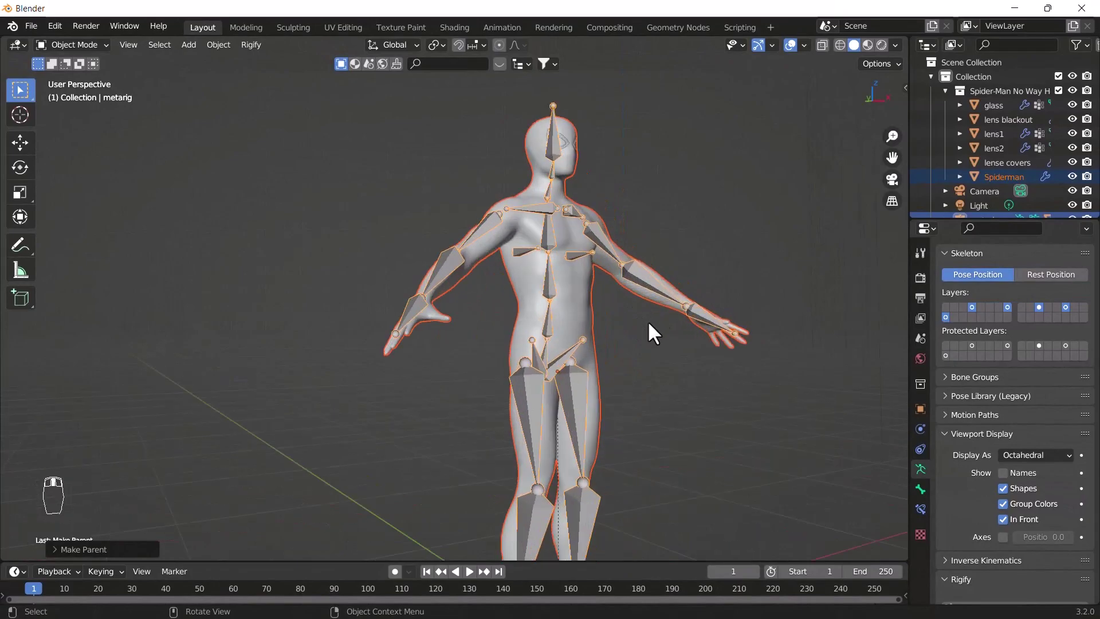
{"action": "left_click", "coordinate": [490, 225]}
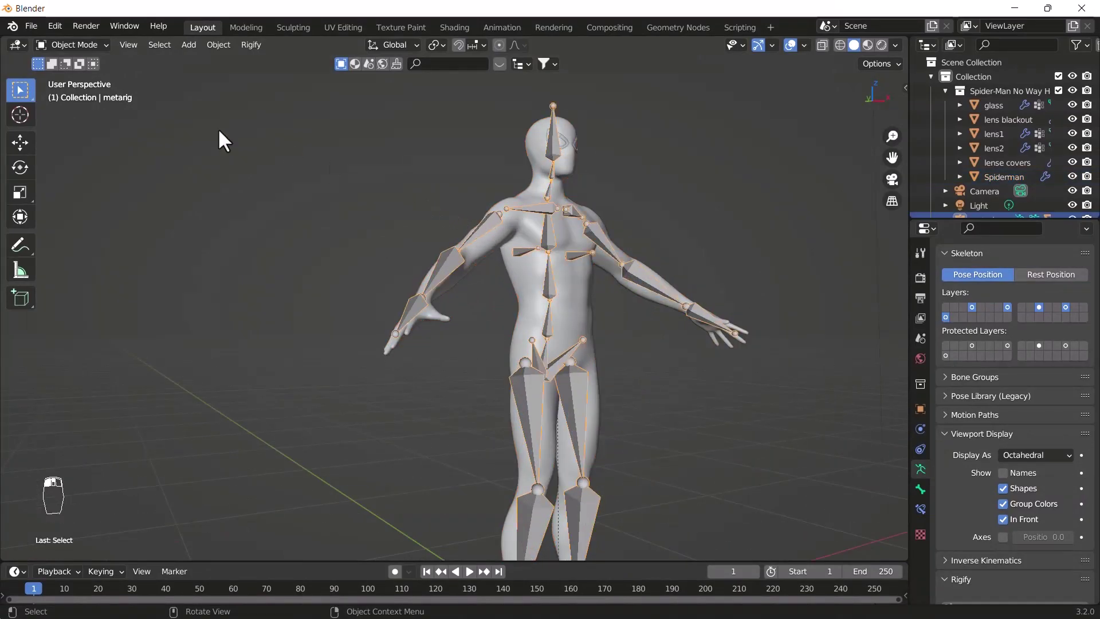
{"action": "left_click", "coordinate": [88, 43]}
{"action": "left_click", "coordinate": [87, 99]}
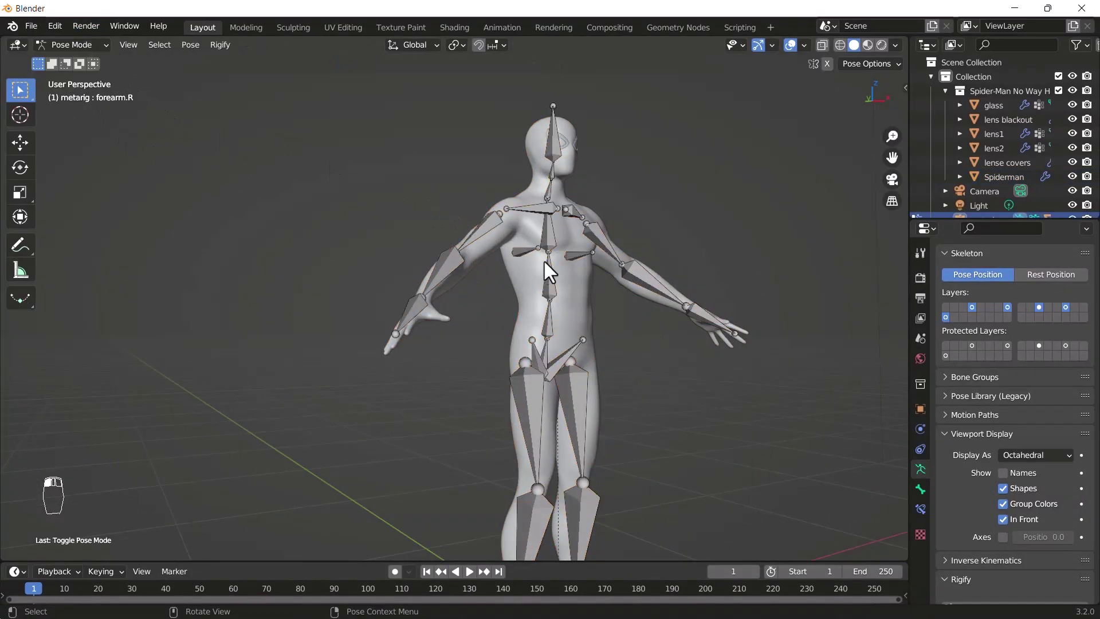
Test-rotate the right upper arm bone and try, then cancel, a forearm rotation
{"action": "left_click", "coordinate": [476, 233]}
{"action": "mouse_move", "coordinate": [481, 263]}
{"action": "middle_mouse_down"}
{"action": "mouse_move", "coordinate": [520, 305]}
{"action": "mouse_move", "coordinate": [467, 269]}
{"action": "middle_mouse_up"}
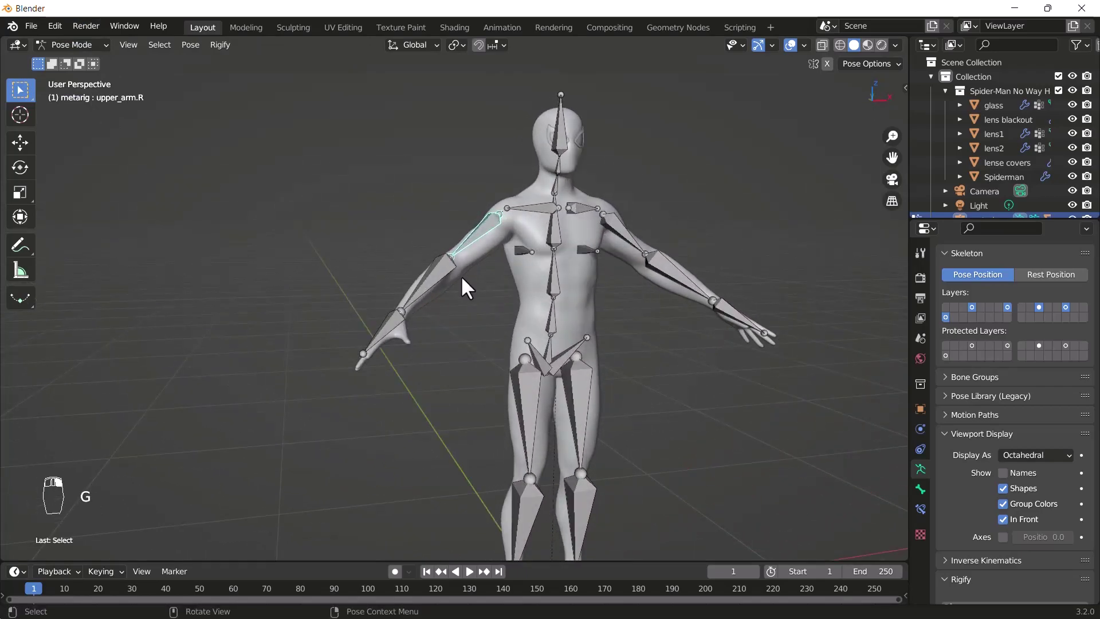
{"action": "key", "text": "g"}
{"action": "key", "text": "r"}
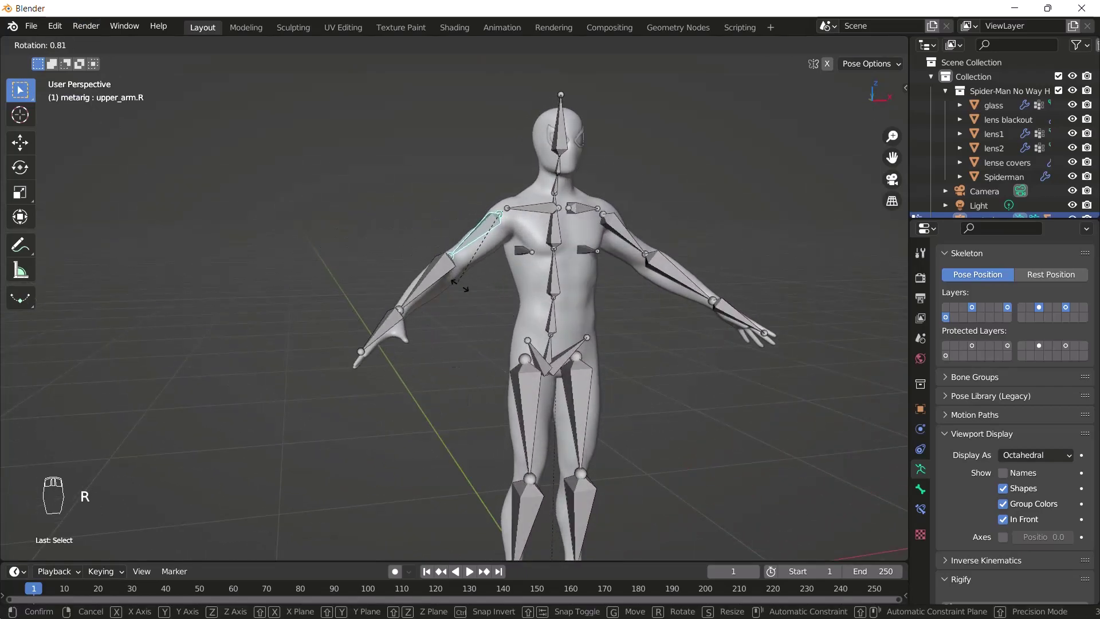
{"action": "mouse_move", "coordinate": [450, 266]}
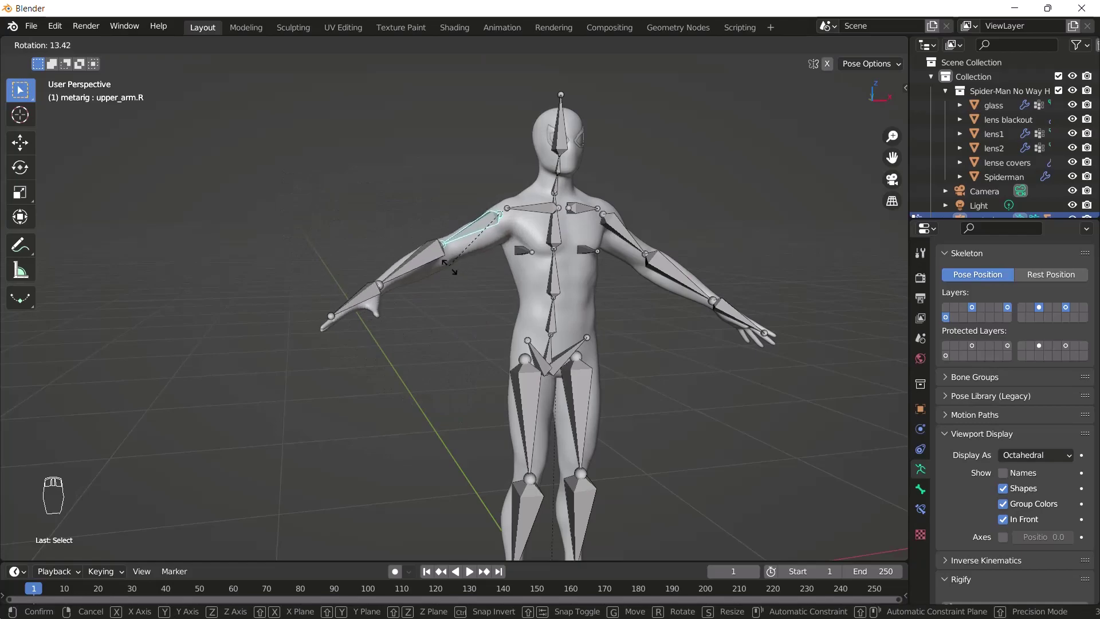
{"action": "left_click", "coordinate": [437, 288]}
{"action": "left_click", "coordinate": [437, 288]}
{"action": "key", "text": "r"}
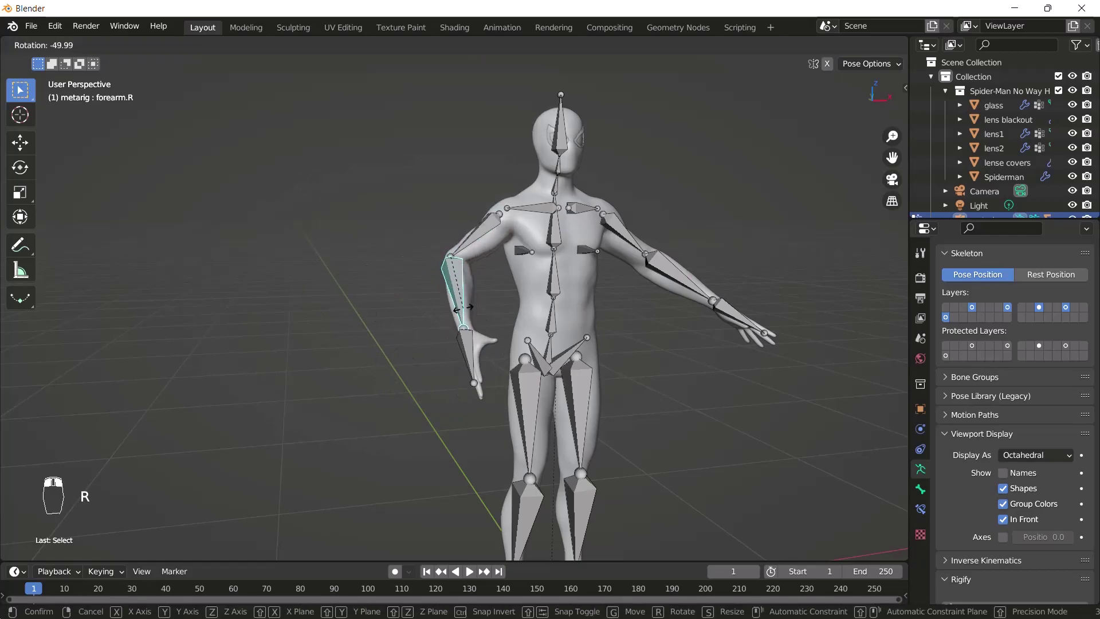
{"action": "key", "text": "Escape"}
{"action": "middle_click_drag", "start_coordinate": [654, 346], "coordinate": [736, 318]}
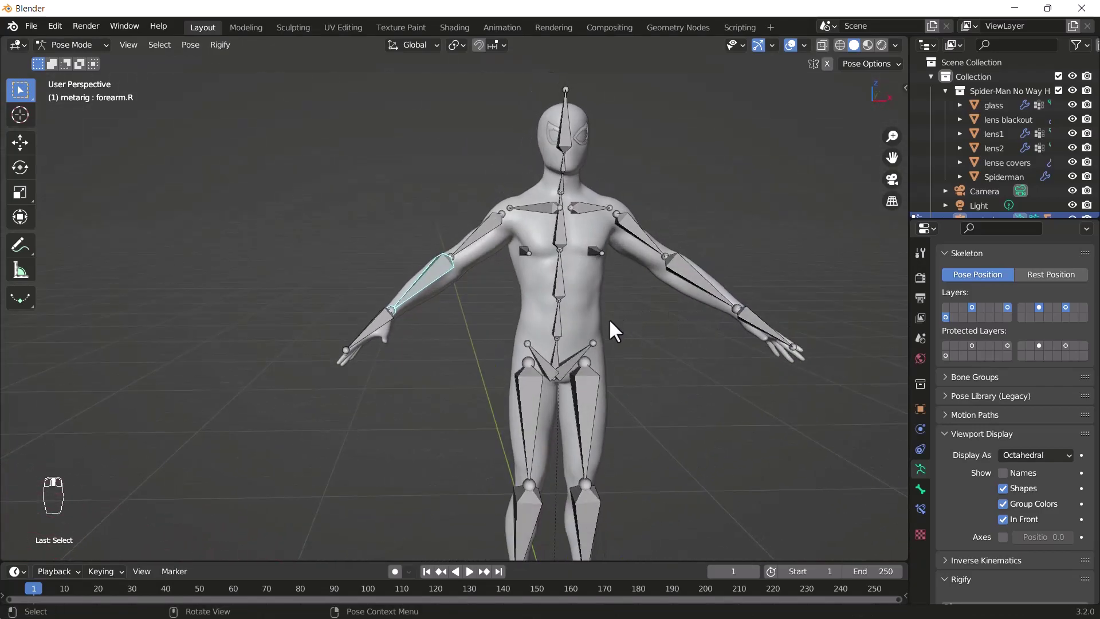
{"action": "middle_click_drag", "start_coordinate": [609, 321], "coordinate": [533, 303]}
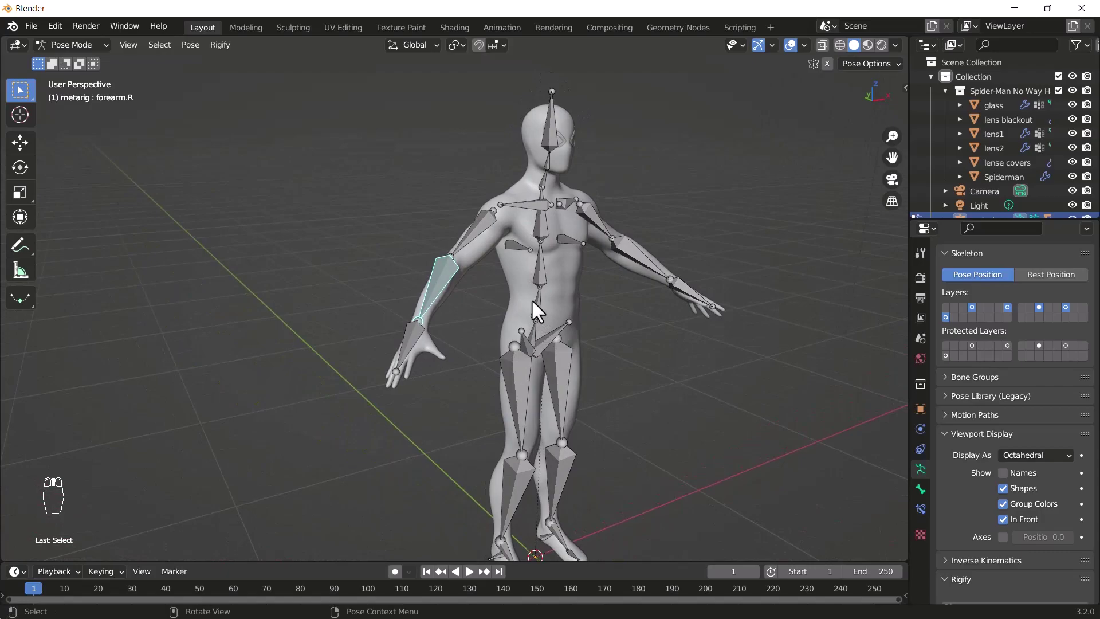
Rotate spine.001 and move the right forearm bone to test deformation
{"action": "left_click", "coordinate": [536, 307]}
{"action": "key", "text": "r"}
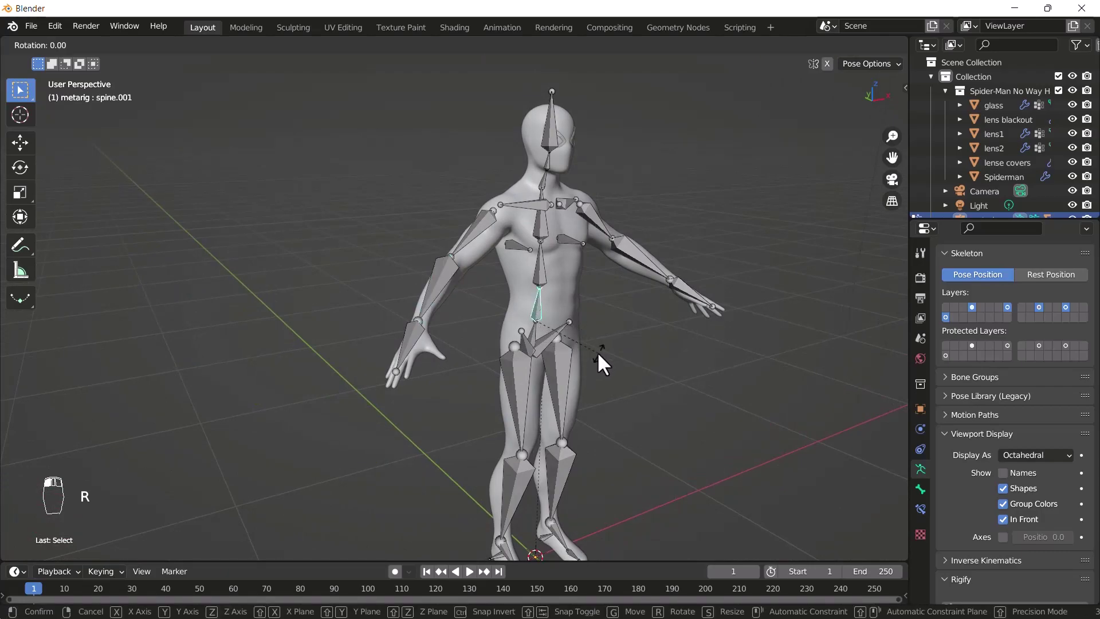
{"action": "left_click", "coordinate": [606, 325]}
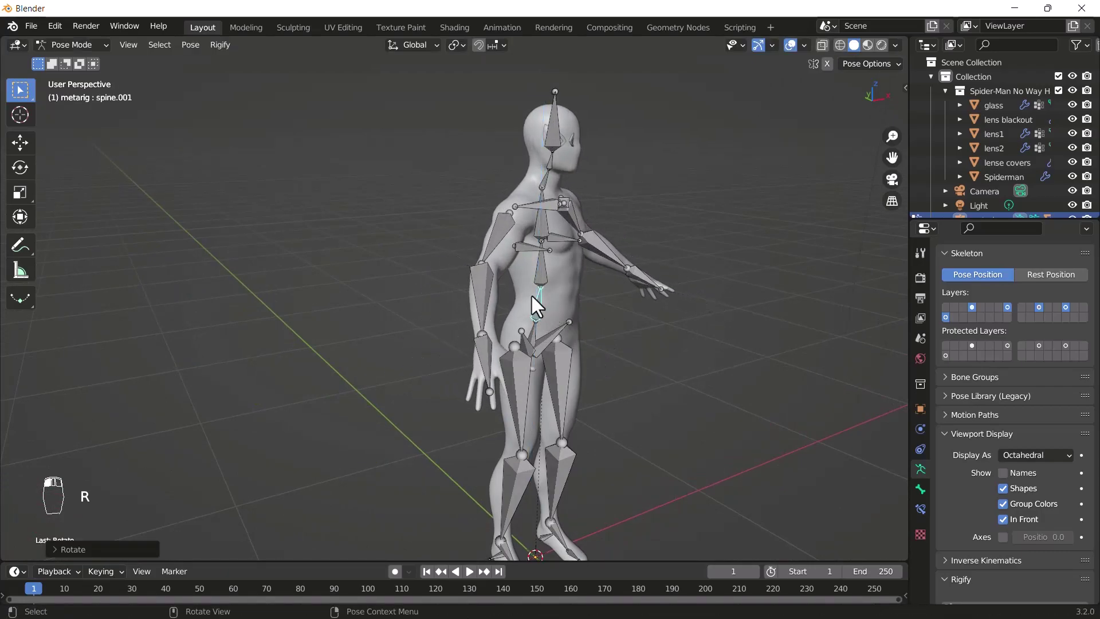
{"action": "left_click", "coordinate": [475, 290]}
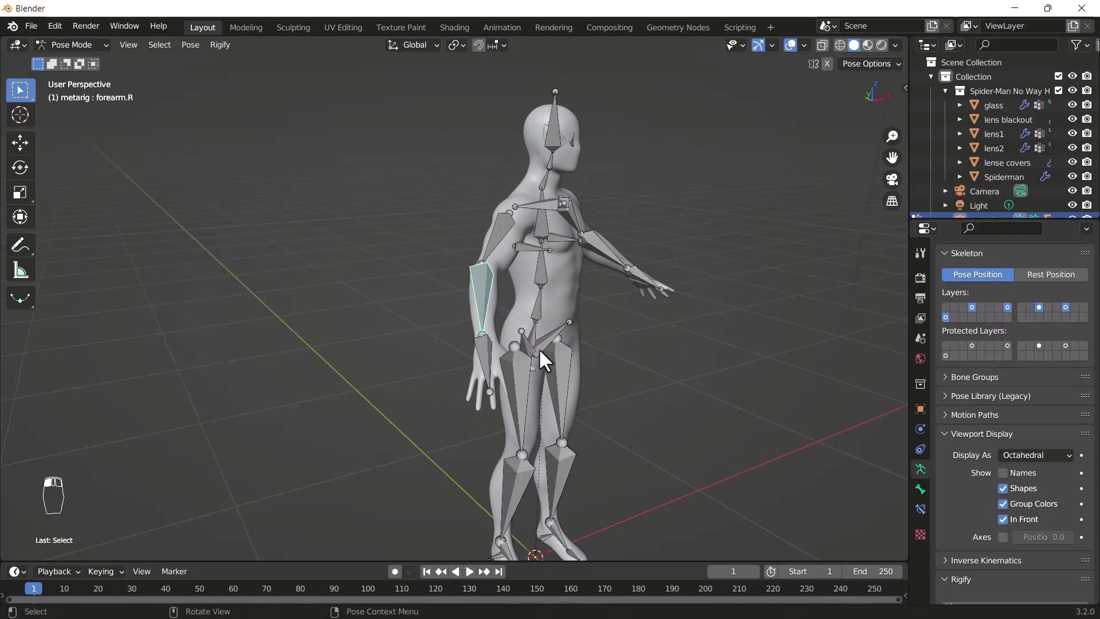
{"action": "key", "text": "g"}
{"action": "left_click", "coordinate": [570, 281]}
{"action": "middle_click_drag", "start_coordinate": [570, 280], "coordinate": [649, 411]}
Move the left forearm, rotate spine.001 again, then undo back to the T-pose
{"action": "left_click", "coordinate": [708, 281]}
{"action": "key", "text": "g"}
{"action": "left_click", "coordinate": [704, 259]}
{"action": "left_click", "coordinate": [636, 343]}
{"action": "key", "text": "r"}
{"action": "left_click", "coordinate": [713, 408]}
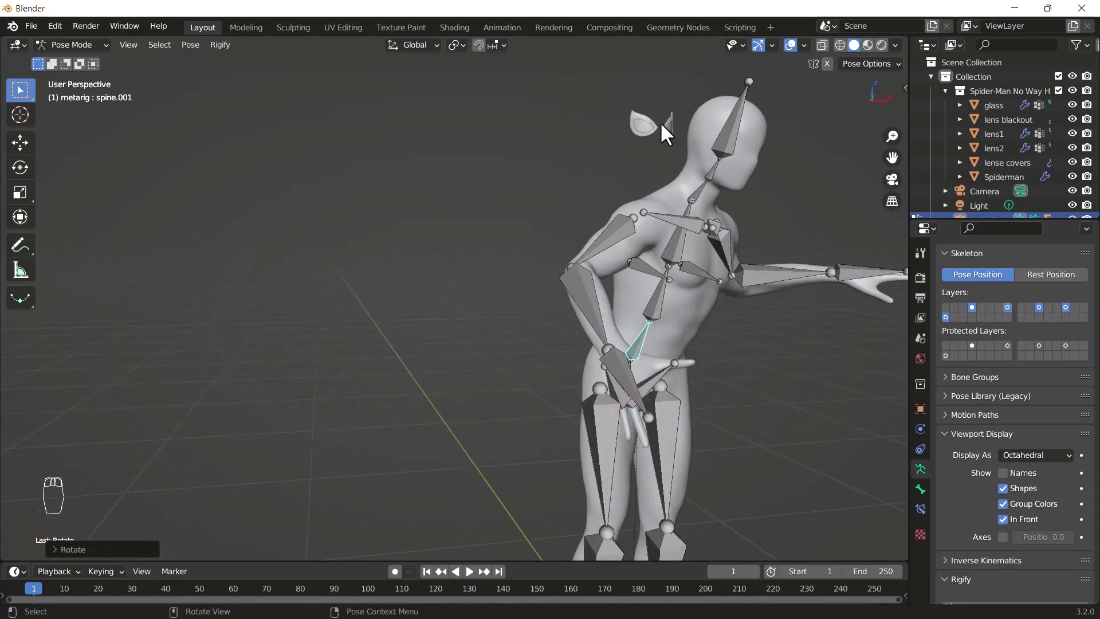
{"action": "key", "text": "ctrl+z"}
{"action": "key", "text": "ctrl+z"}
{"action": "key", "text": "ctrl+z"}
{"action": "key", "text": "ctrl+z"}
{"action": "key", "text": "ctrl+z"}
{"action": "key", "text": "ctrl+z"}
{"action": "key", "text": "ctrl+z"}
{"action": "key", "text": "ctrl+z"}
{"action": "key", "text": "ctrl+z"}
{"action": "key", "text": "ctrl+z"}
{"action": "key", "text": "ctrl+z"}
{"action": "key", "text": "ctrl+z"}
{"action": "key", "text": "ctrl+z"}
{"action": "key", "text": "ctrl+z"}
{"action": "key", "text": "ctrl+z"}
{"action": "key", "text": "ctrl+z"}
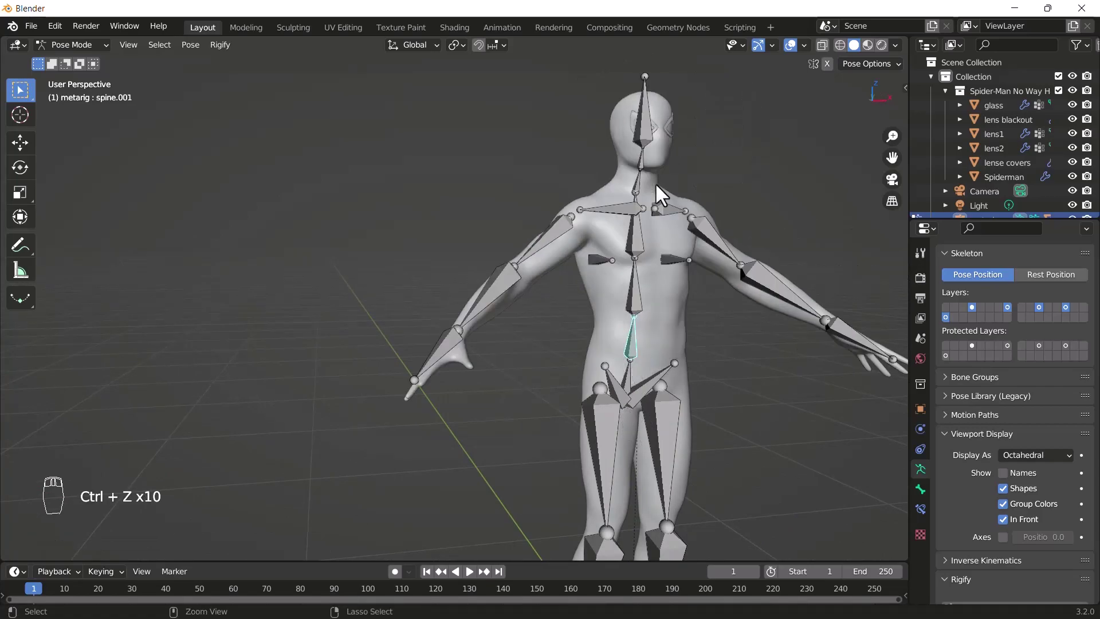
Undo back to Object Mode and select the metarig, viewing the figure from the front
{"action": "key", "text": "ctrl+z"}
{"action": "key", "text": "ctrl+z"}
{"action": "key", "text": "ctrl+z"}
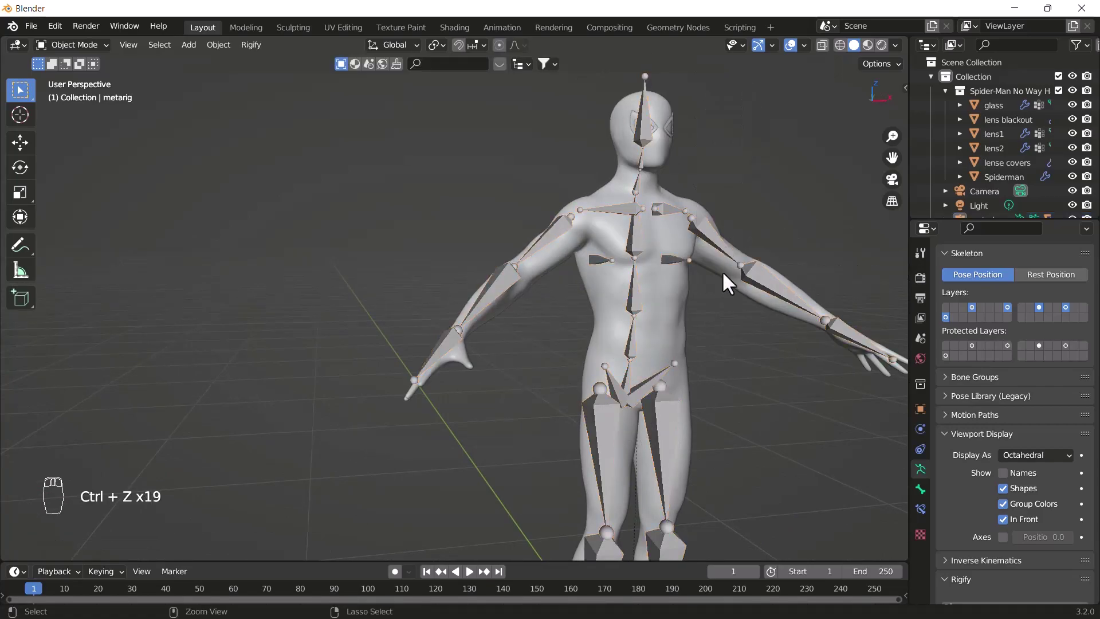
{"action": "left_click", "coordinate": [77, 45]}
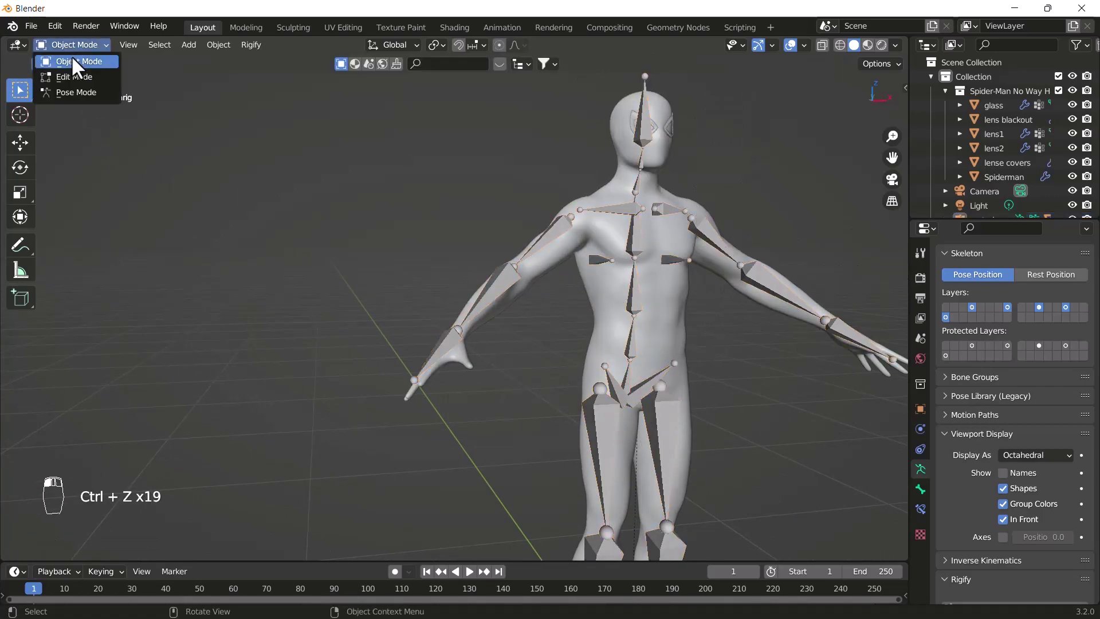
{"action": "left_click", "coordinate": [622, 216]}
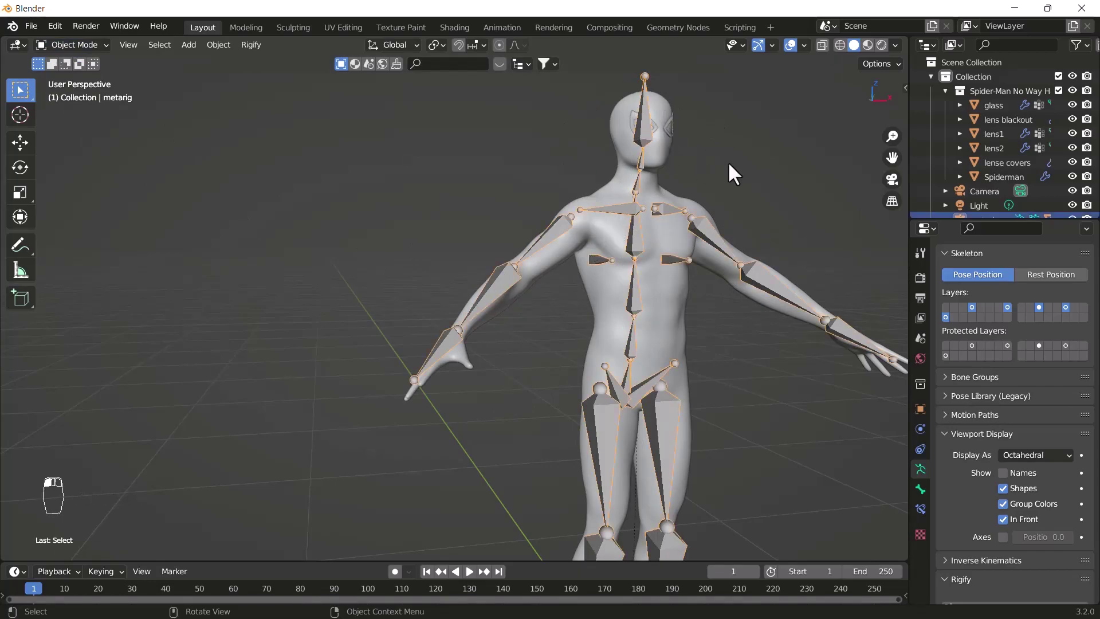
{"action": "middle_click_drag", "start_coordinate": [728, 165], "coordinate": [636, 155]}
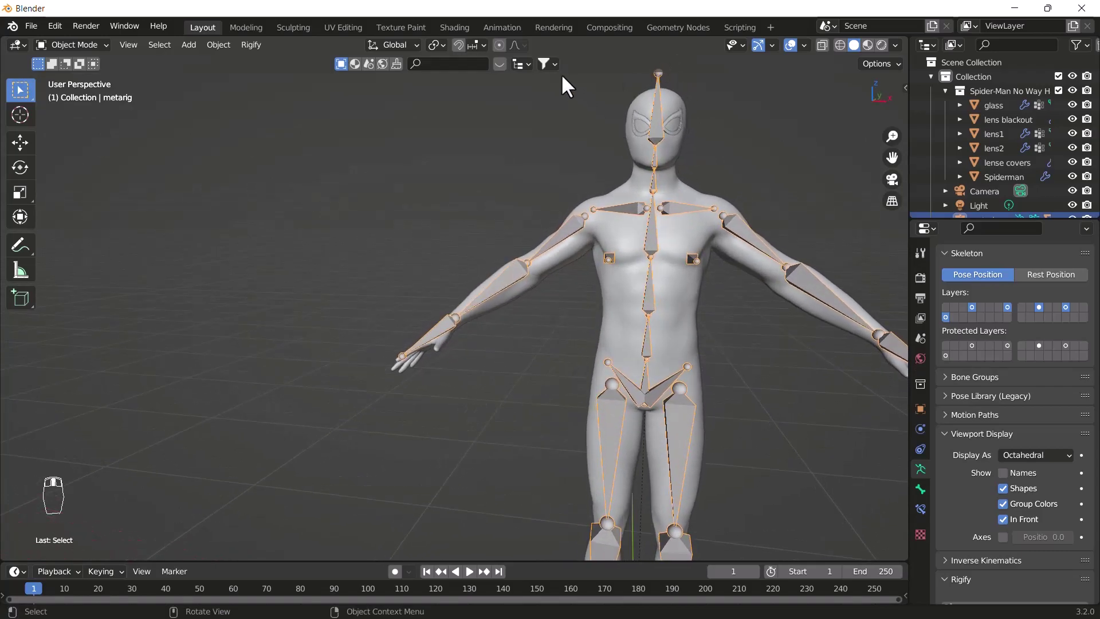
Box-select the body and mask parts with the metarig active, and parent With Automatic Weights
{"action": "left_click_drag", "start_coordinate": [562, 75], "coordinate": [879, 163]}
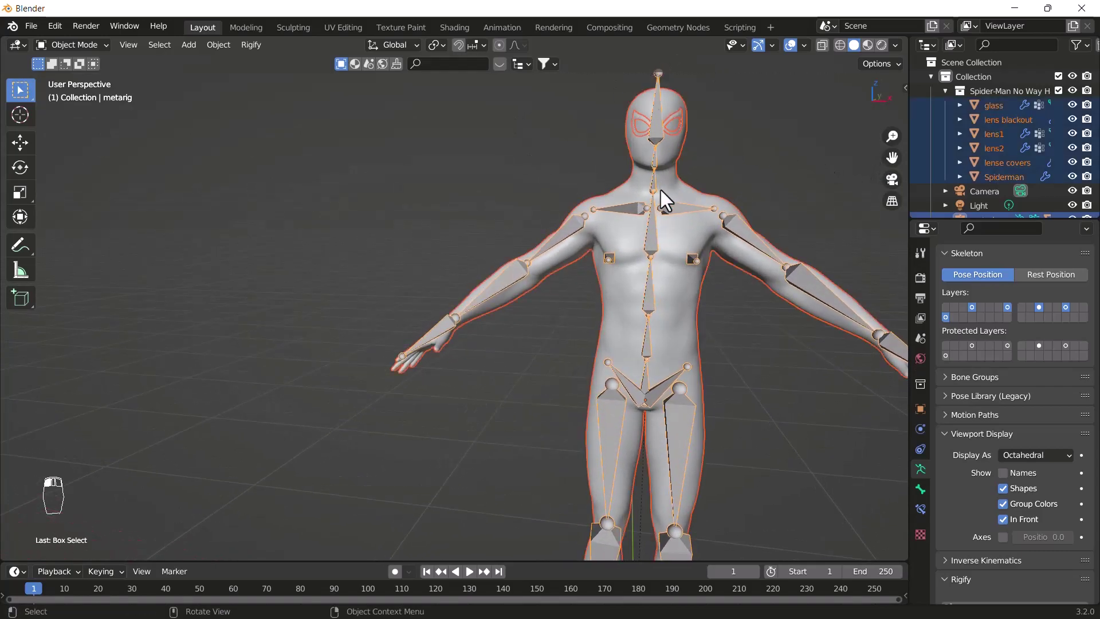
{"action": "left_click", "coordinate": [675, 211]}
{"action": "key", "text": "ctrl+p"}
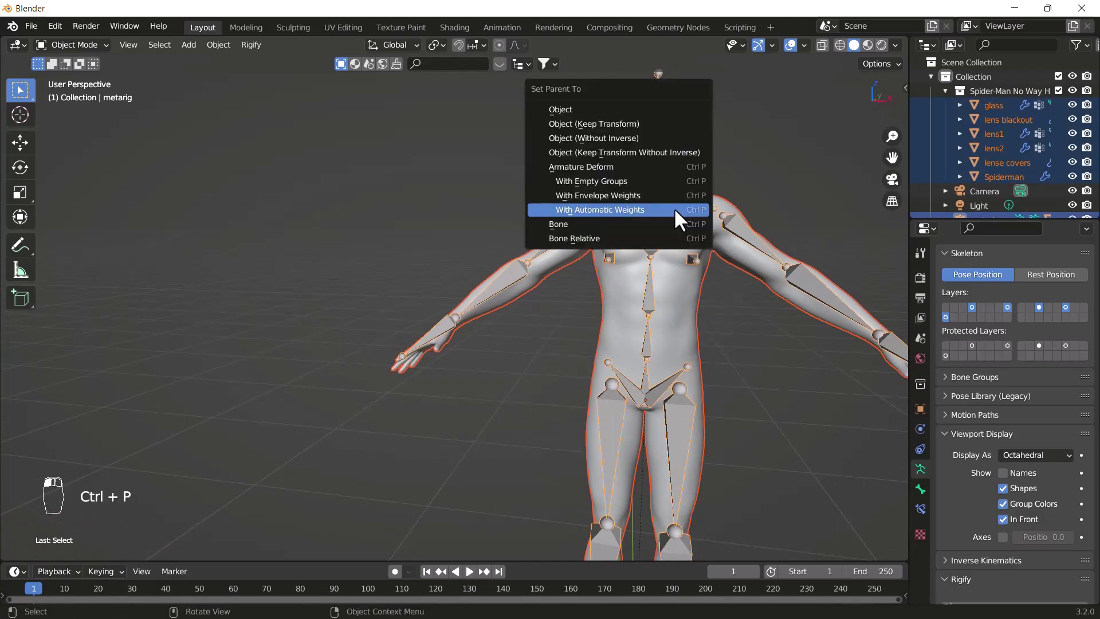
{"action": "left_click", "coordinate": [673, 208]}
{"action": "left_click", "coordinate": [758, 361]}
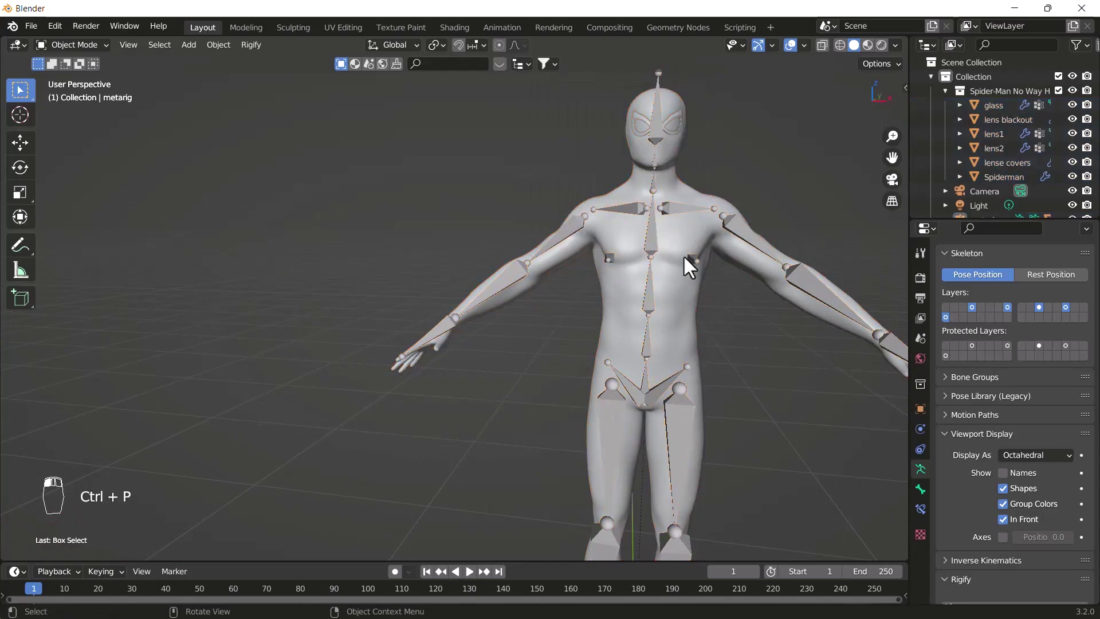
{"action": "left_click", "coordinate": [647, 230]}
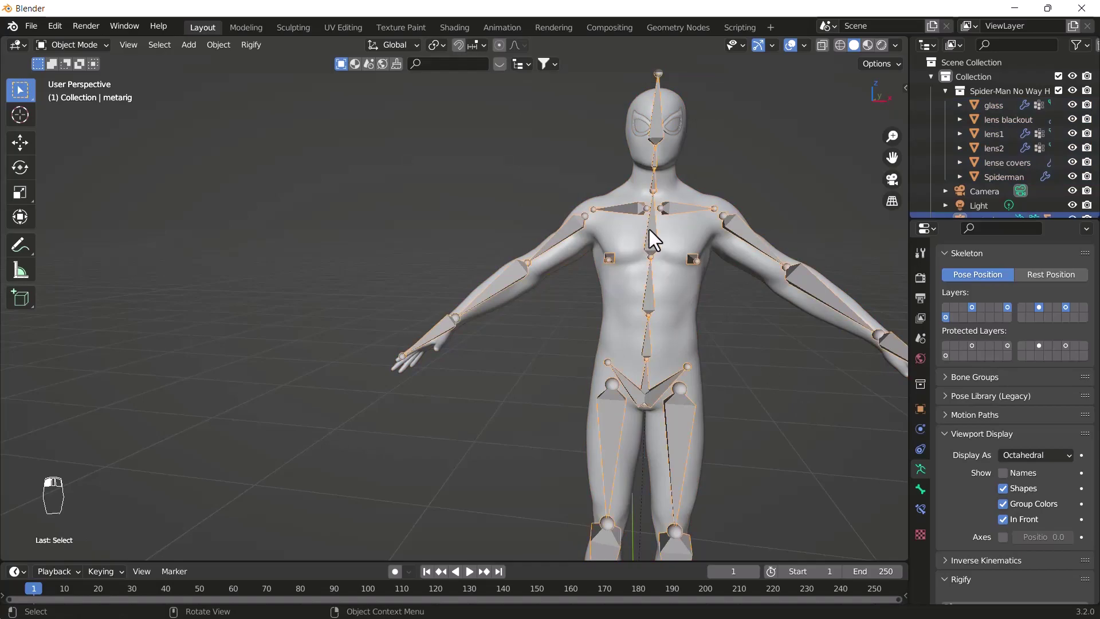
{"action": "left_click", "coordinate": [84, 45]}
Switch the metarig to Pose Mode and test-tilt head bone spine.006, then cancel
{"action": "left_click", "coordinate": [73, 90]}
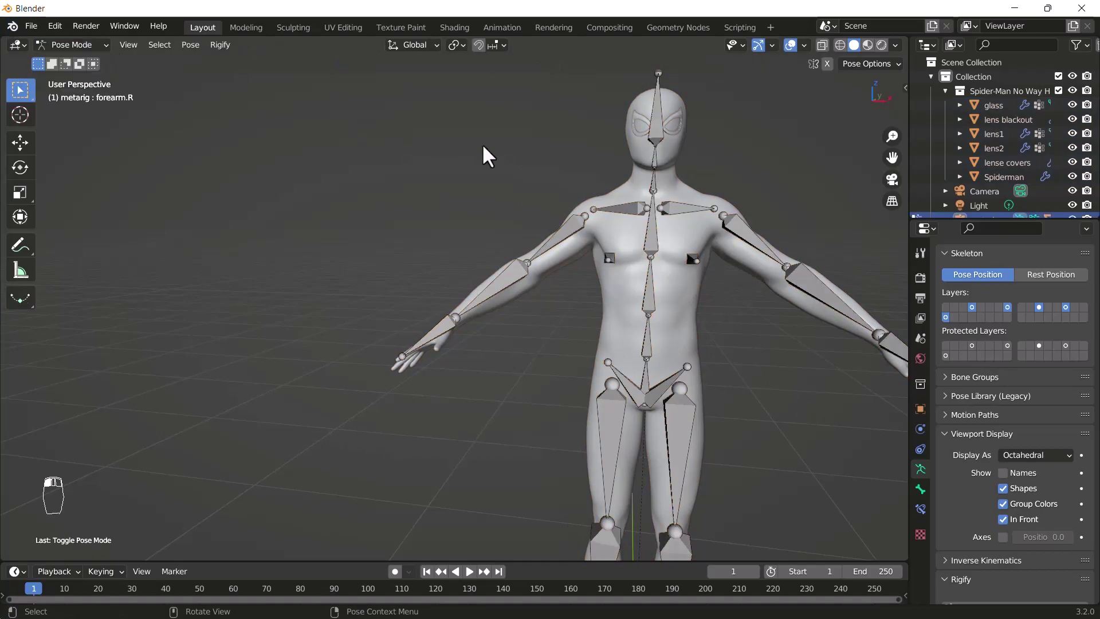
{"action": "left_click", "coordinate": [657, 248]}
{"action": "left_click", "coordinate": [654, 143]}
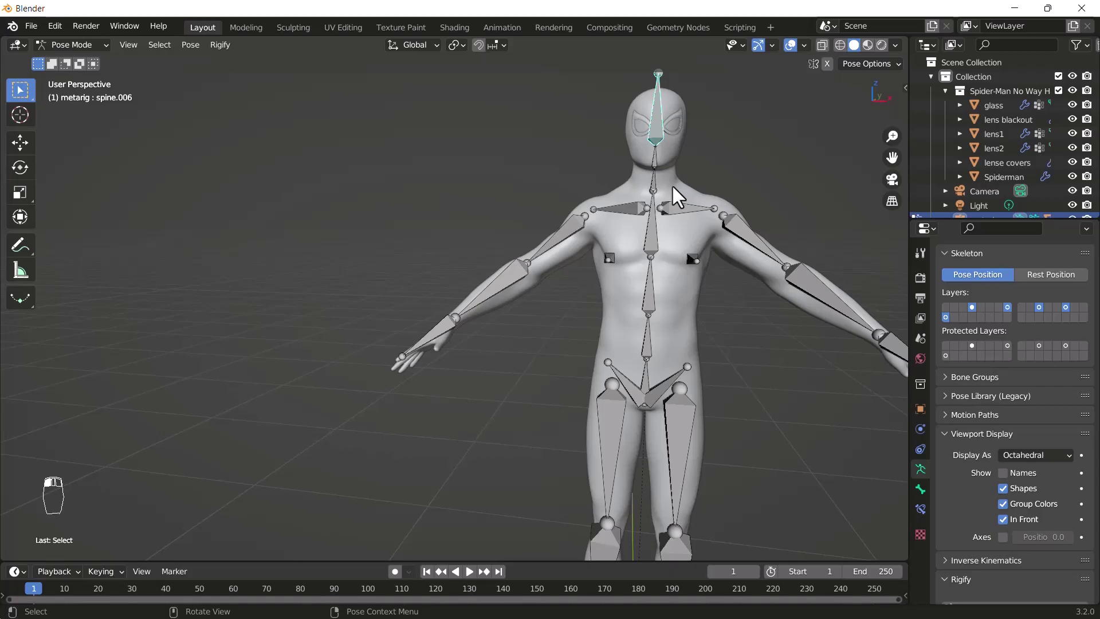
{"action": "key", "text": "g"}
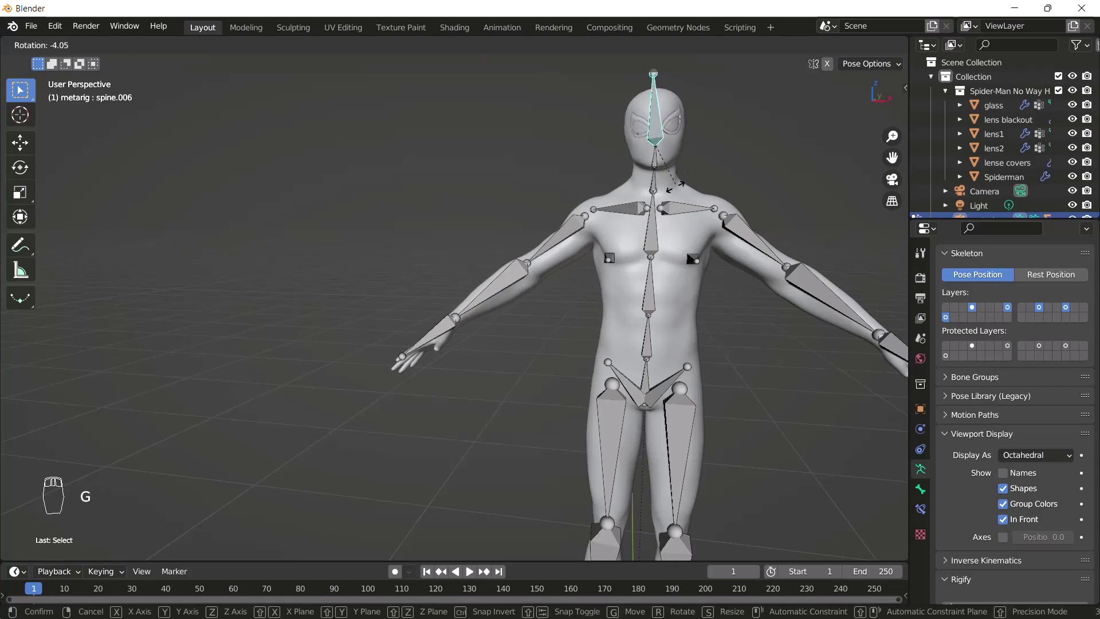
{"action": "right_click", "coordinate": [675, 185]}
Test-rotate neck bone spine.004 and cancel, leaving the head upright
{"action": "left_click", "coordinate": [651, 191]}
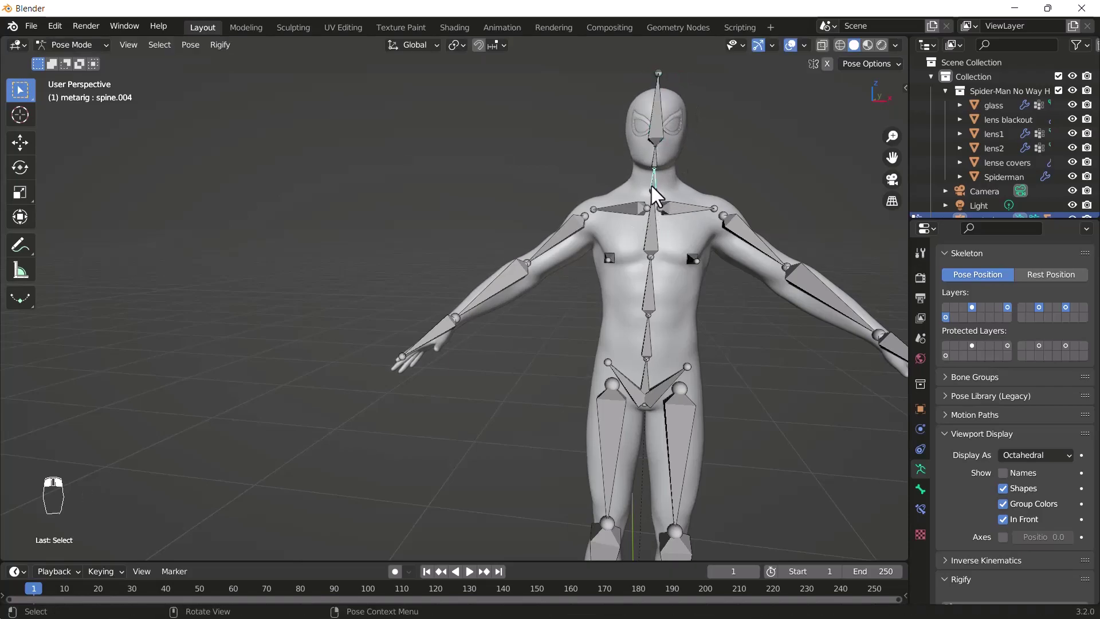
{"action": "key", "text": "r"}
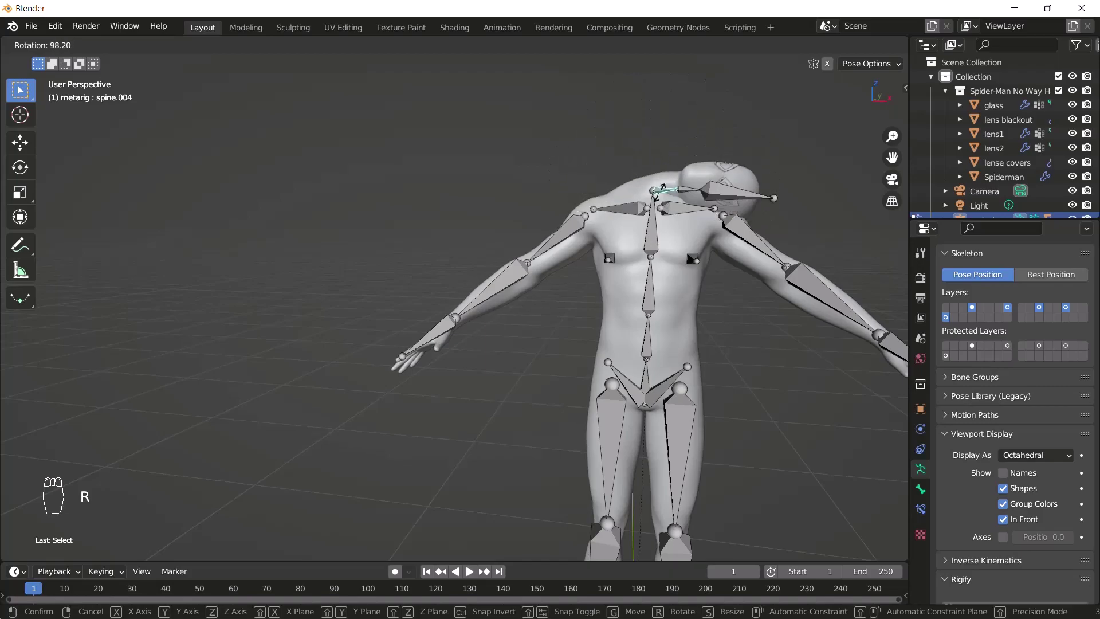
{"action": "right_click", "coordinate": [664, 196]}
{"action": "scroll", "coordinate": [673, 252], "scroll_direction": "down", "scroll_amount": 2}
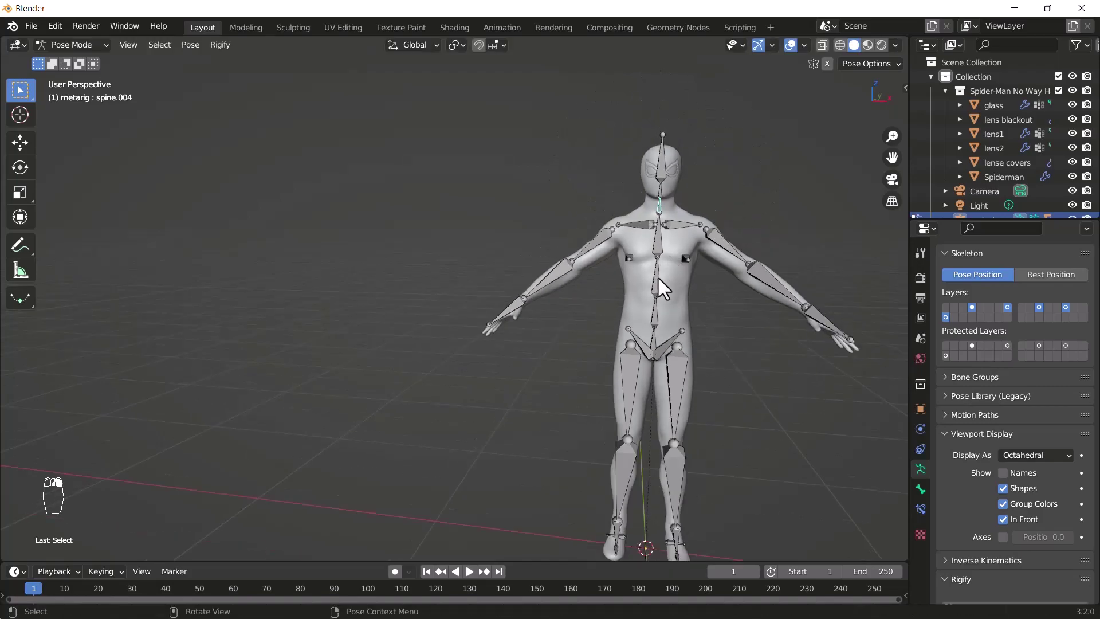